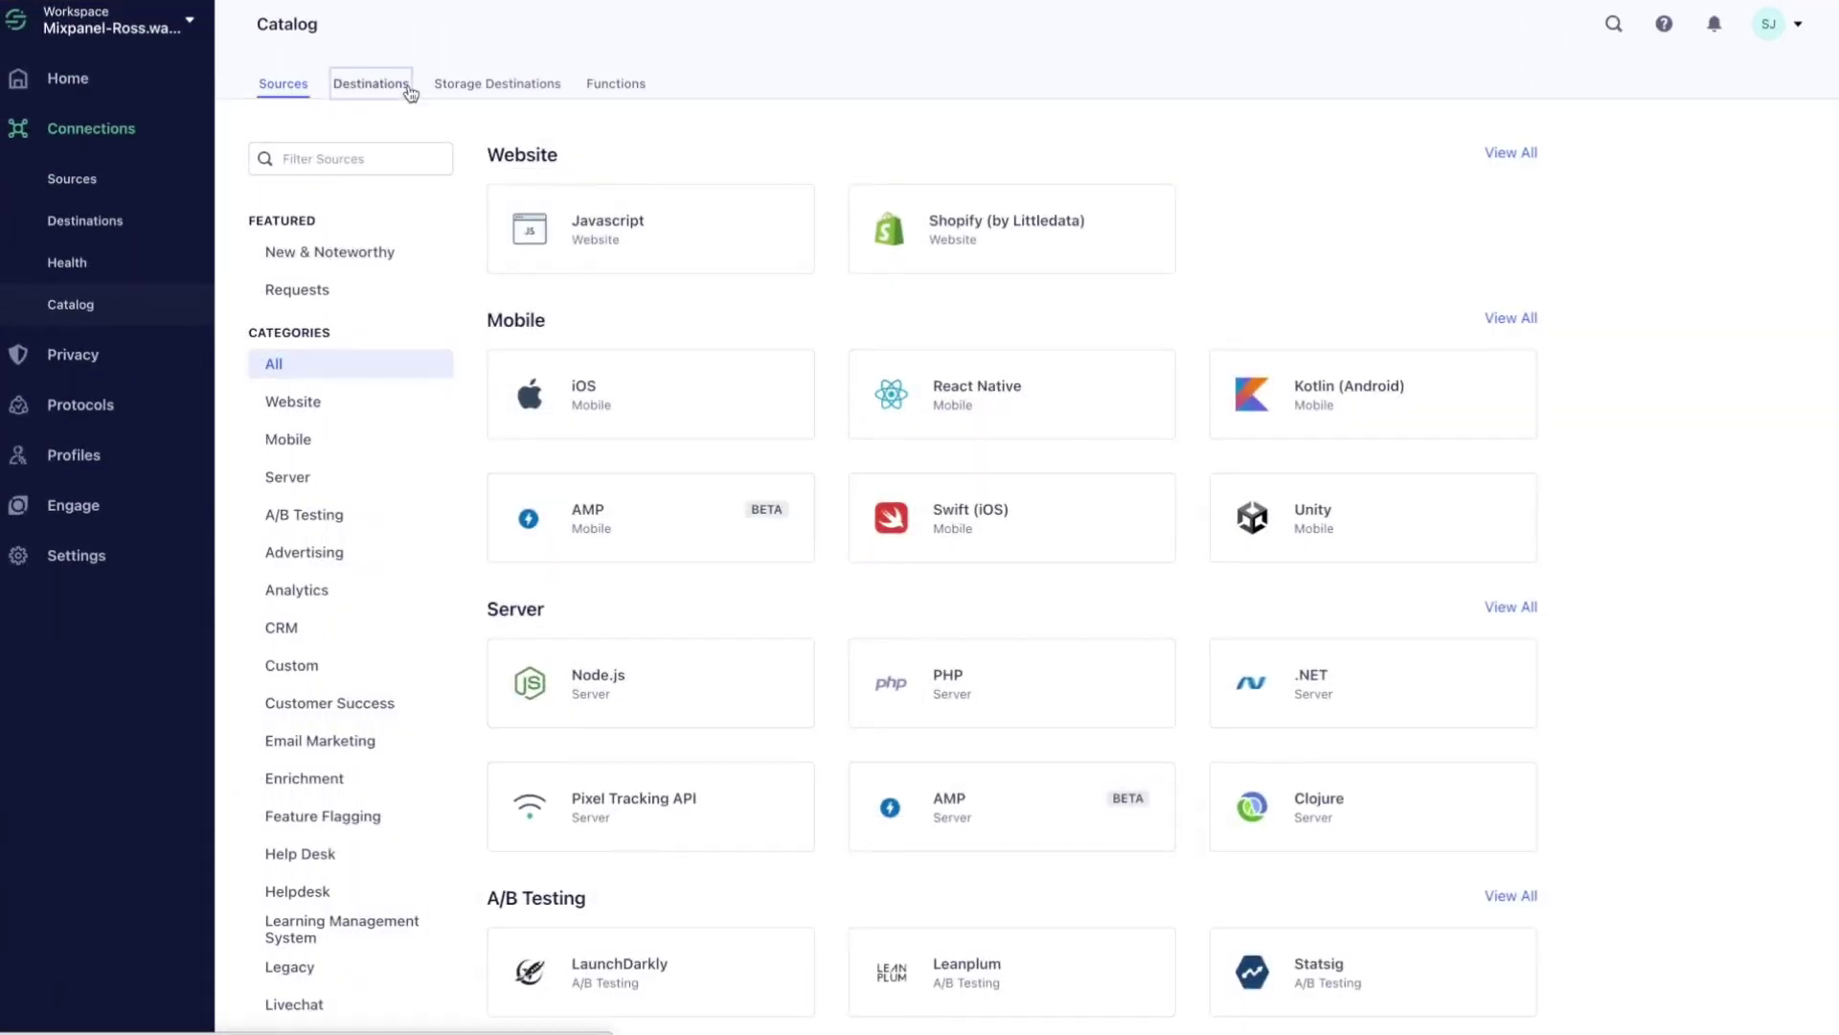
Filter Segment's destination catalog for 'mix' and open the Mixpanel destination page.
{"action": "left_click", "coordinate": [370, 85]}
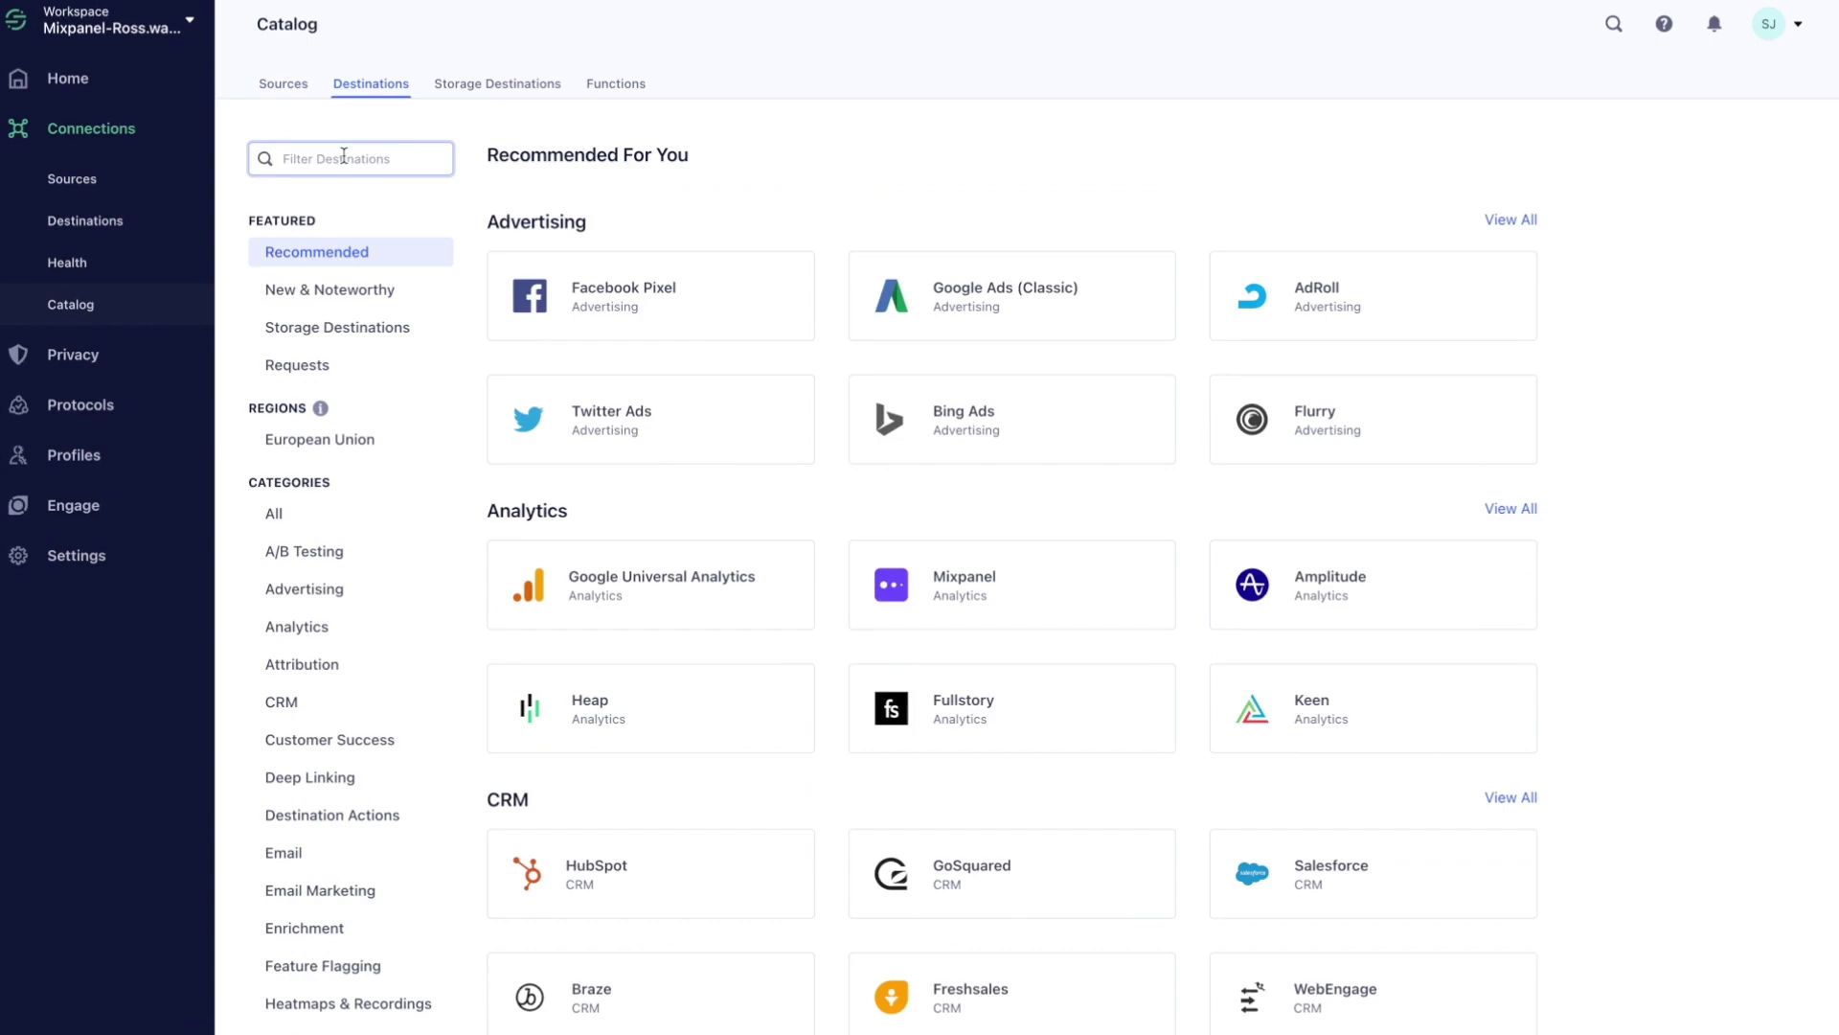
{"action": "type", "text": "mix"}
{"action": "left_click", "coordinate": [557, 214]}
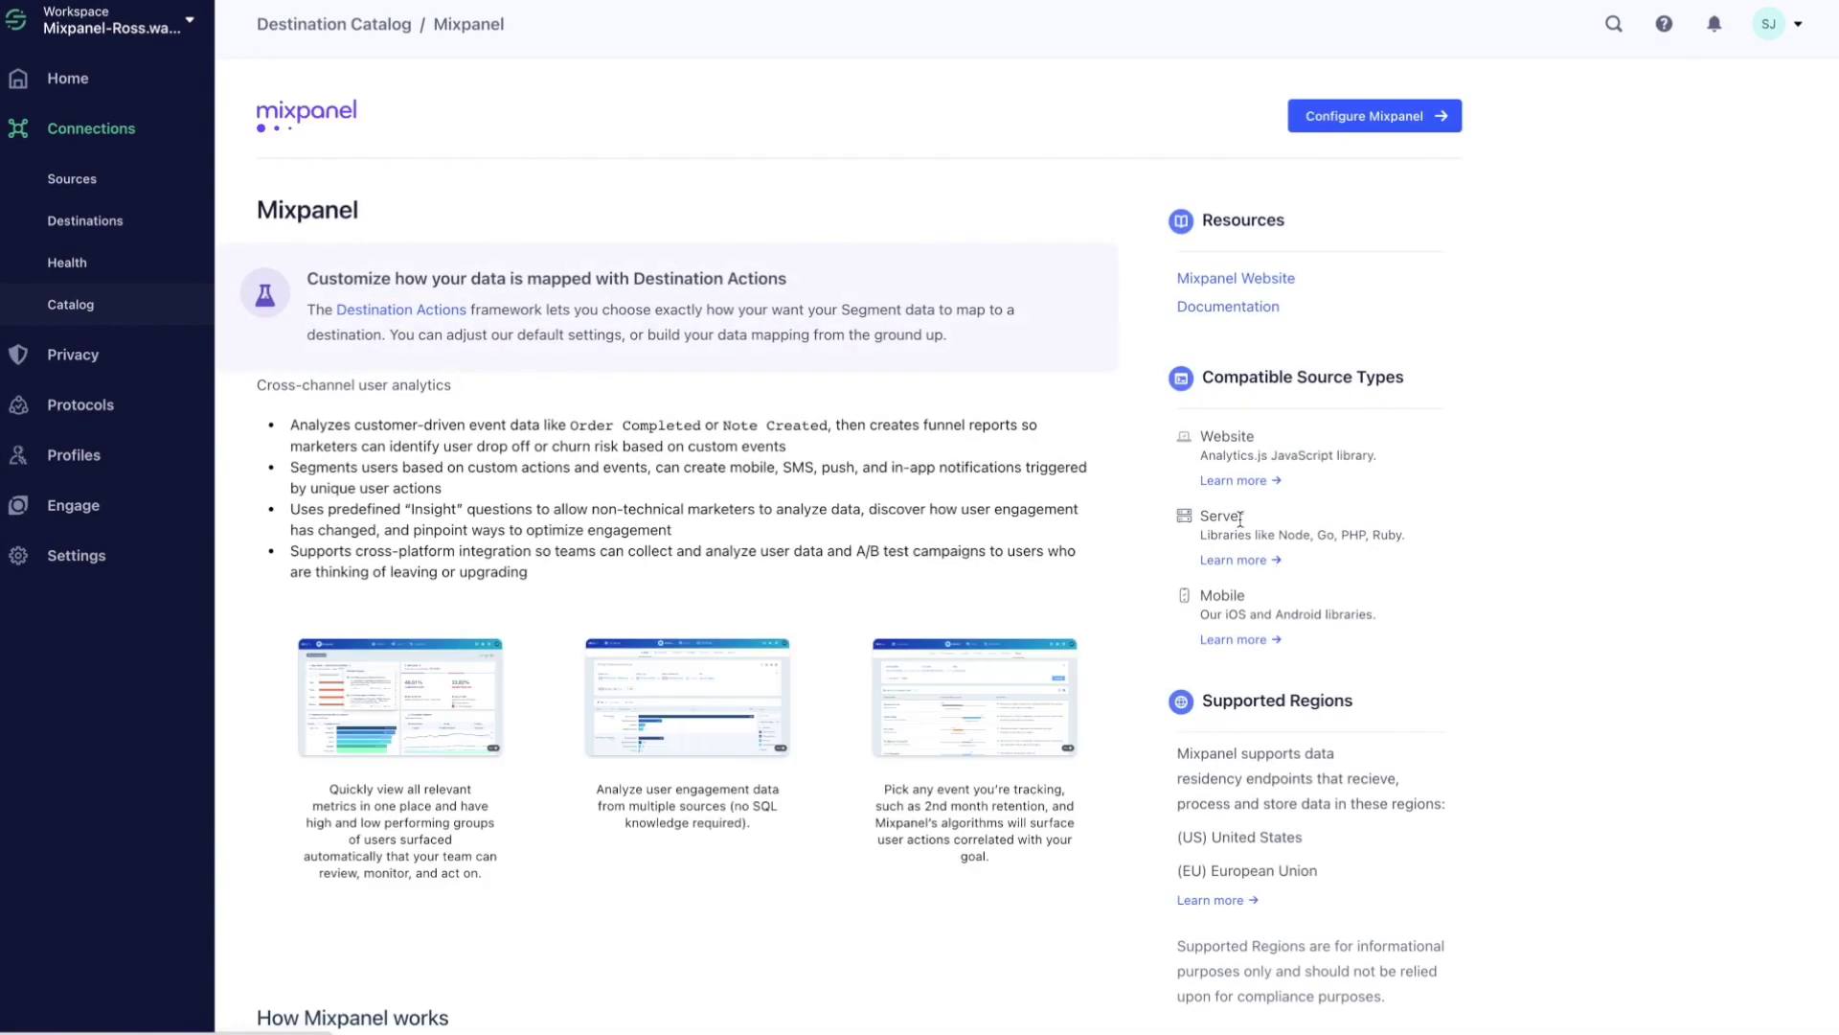
{"action": "scroll", "coordinate": [1360, 565], "scroll_direction": "down", "scroll_amount": 3}
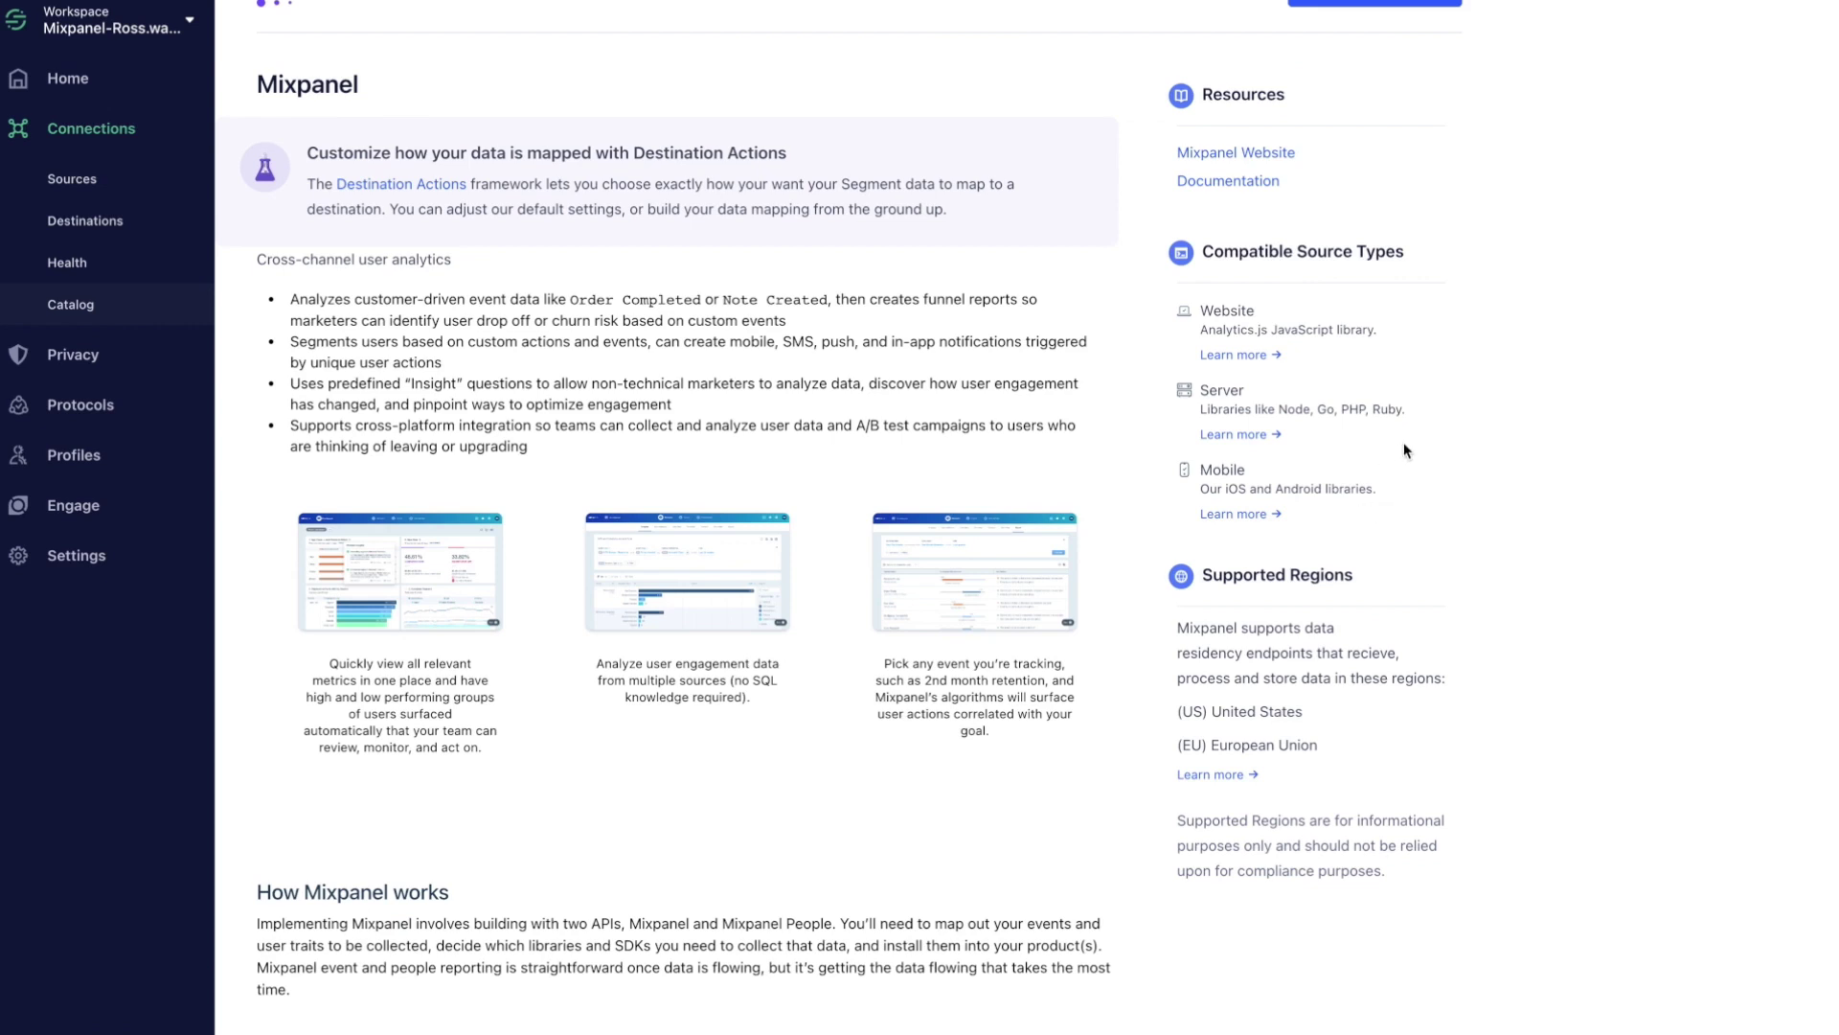
{"action": "scroll", "coordinate": [1389, 383], "scroll_direction": "up", "scroll_amount": 3}
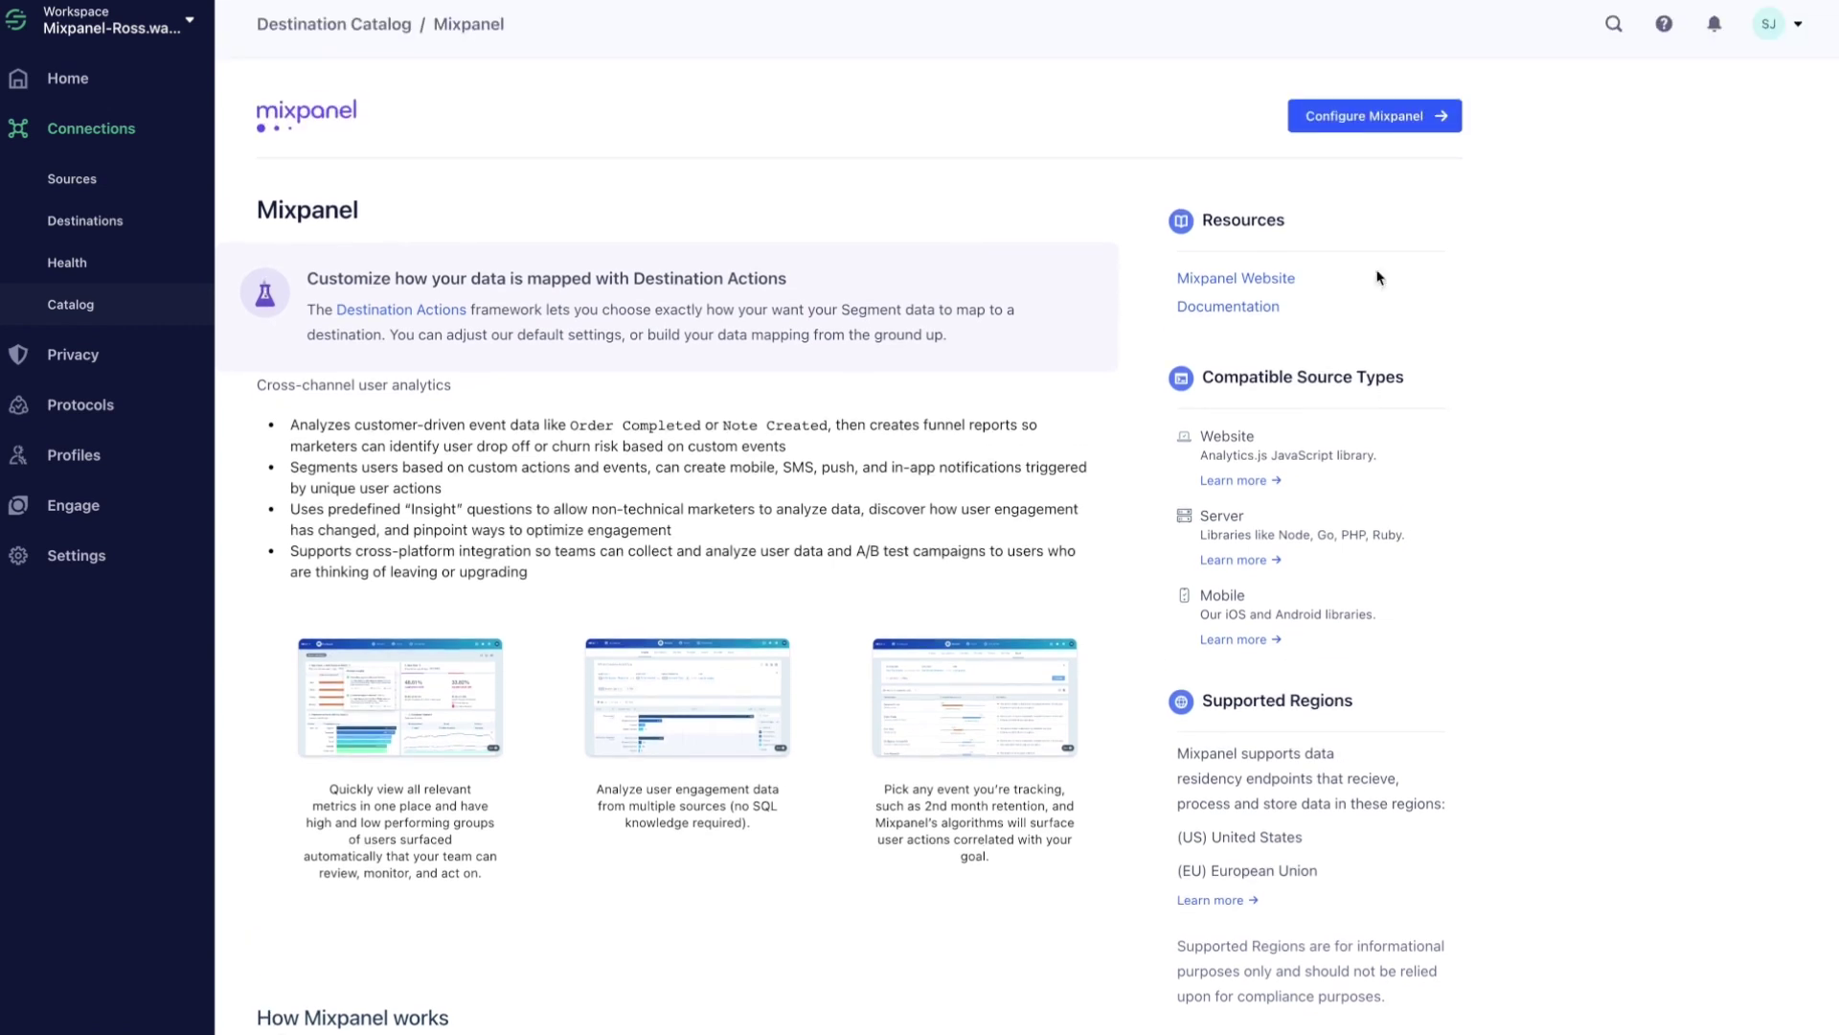
Connect Test Website to a new Mixpanel destination named Mixpanel Demo #2 and review its mappings.
{"action": "left_click", "coordinate": [1370, 125]}
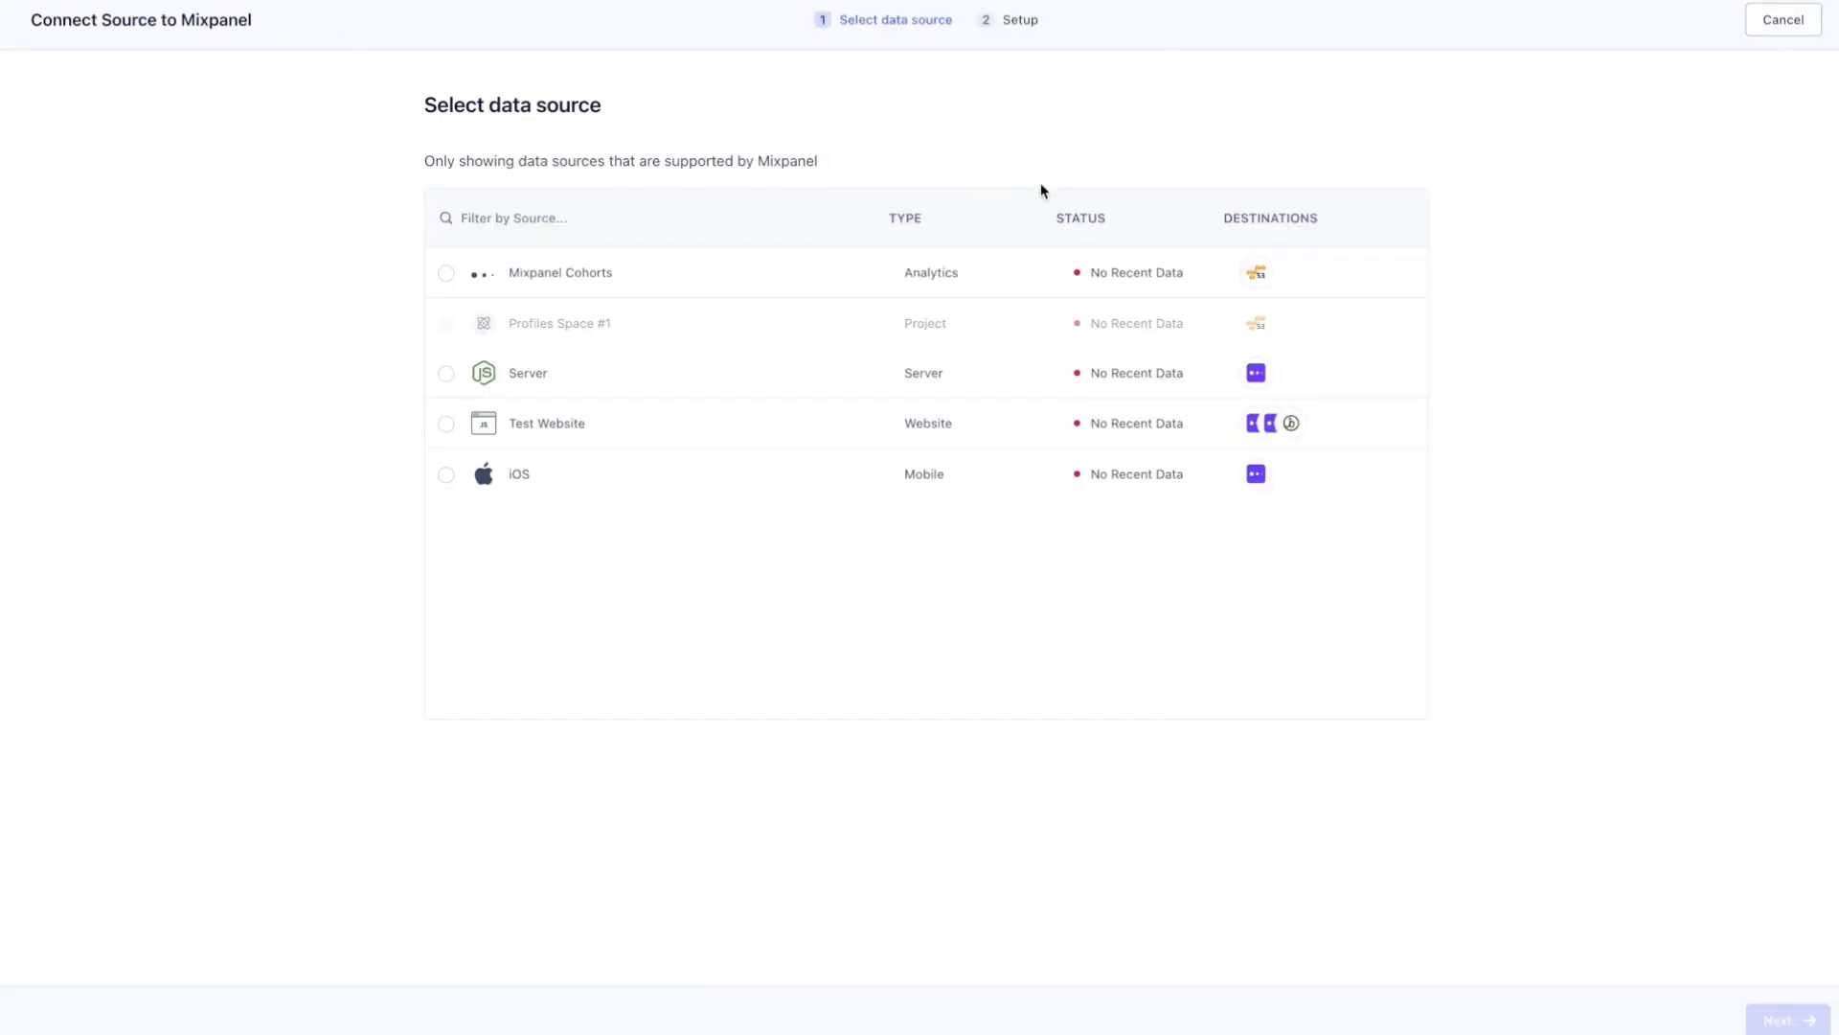
{"action": "left_click", "coordinate": [620, 432]}
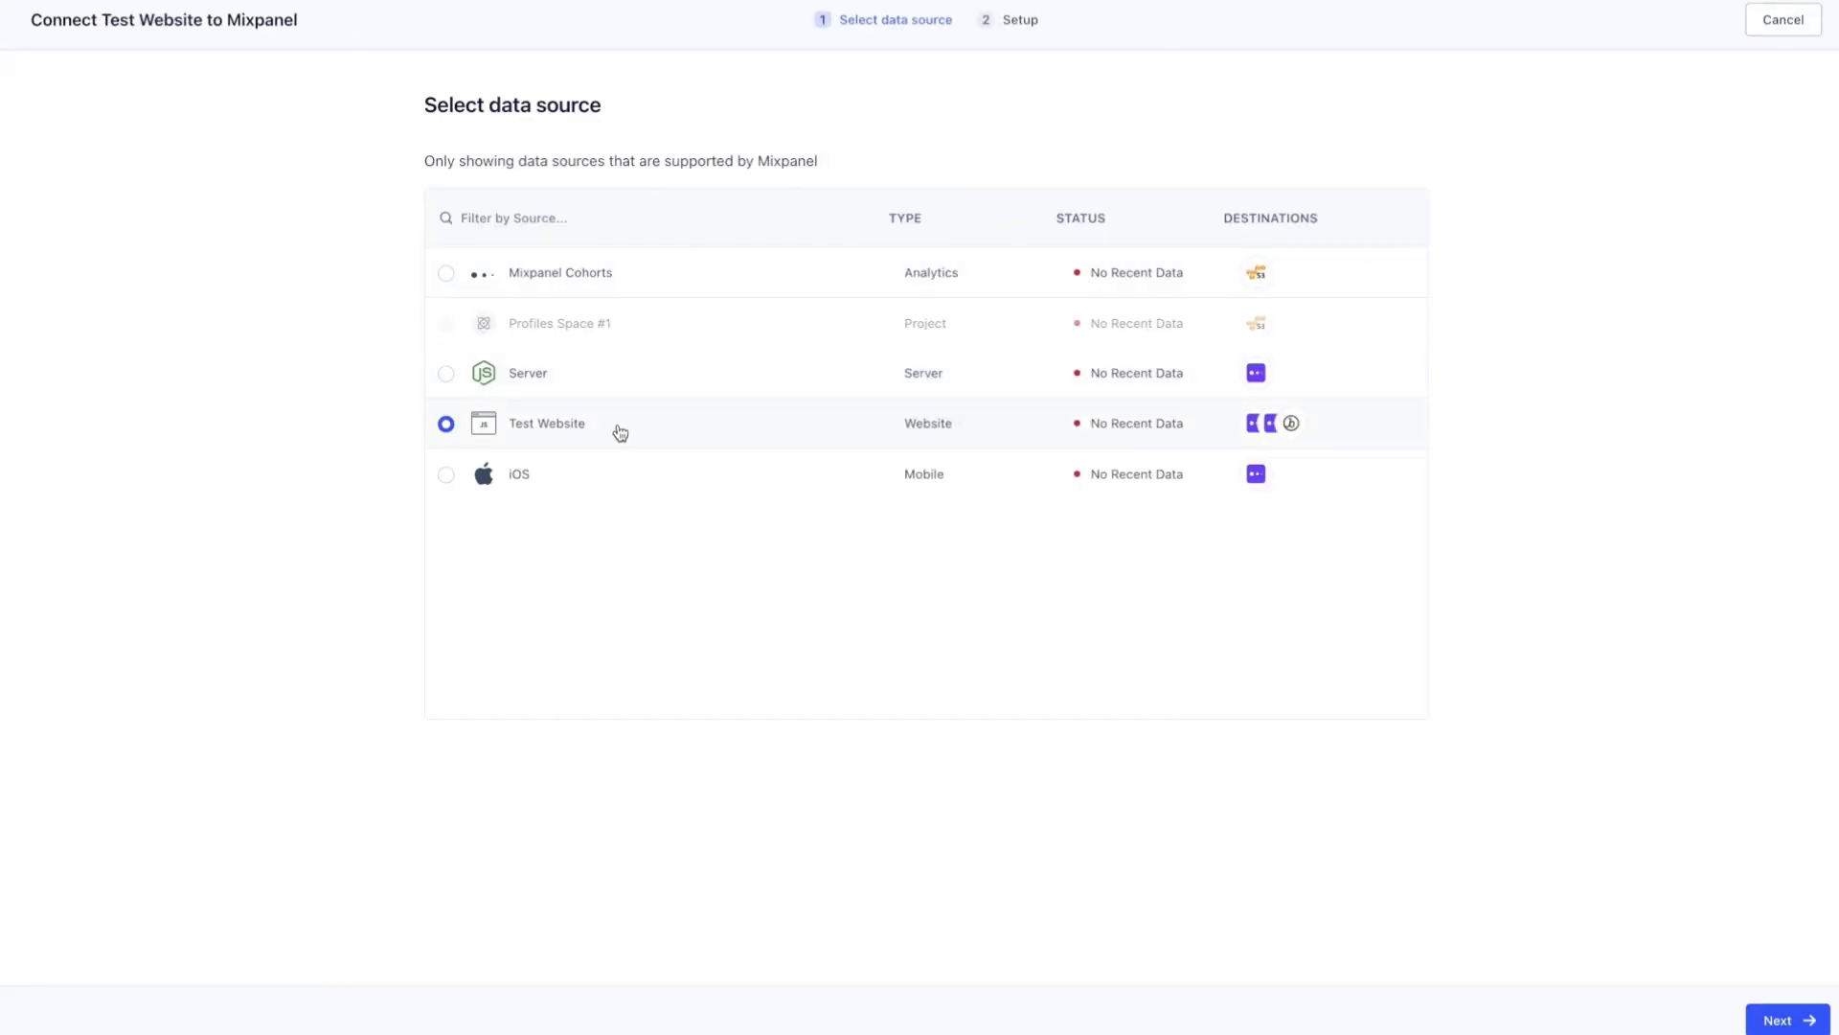
{"action": "left_click", "coordinate": [1768, 1015]}
{"action": "left_click", "coordinate": [661, 236]}
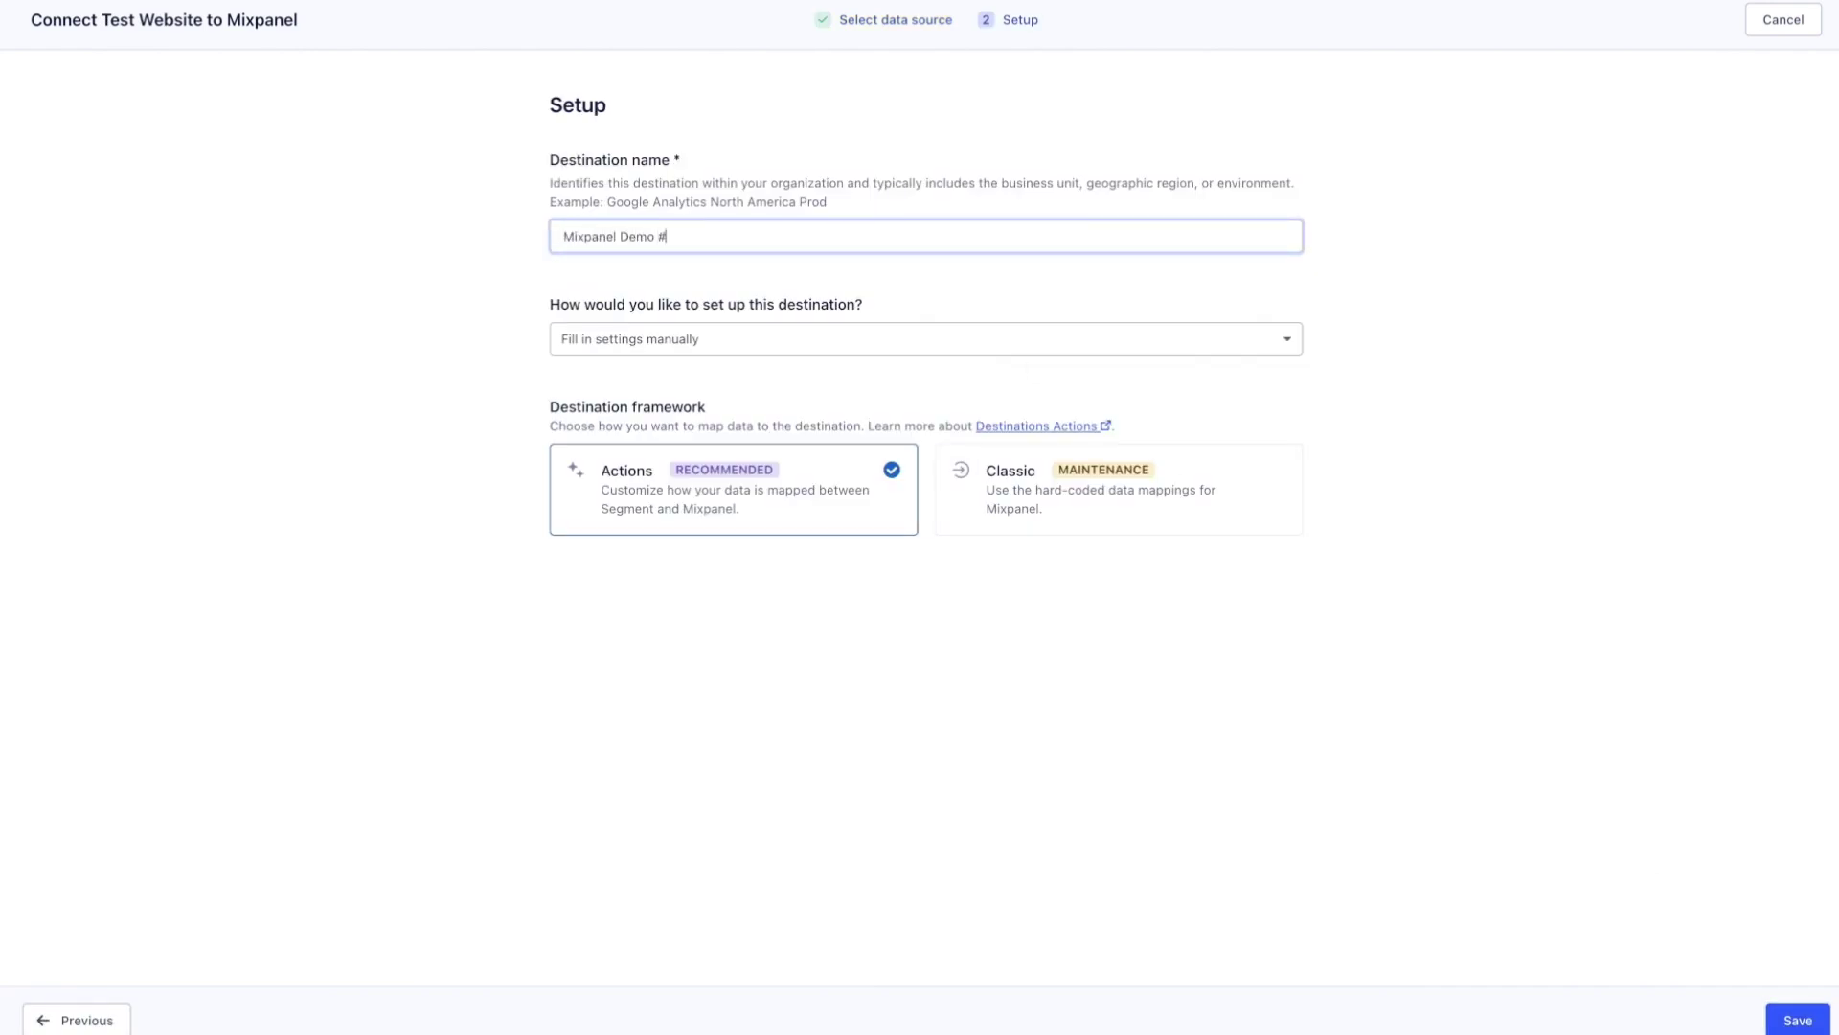
{"action": "left_click", "coordinate": [1795, 1018]}
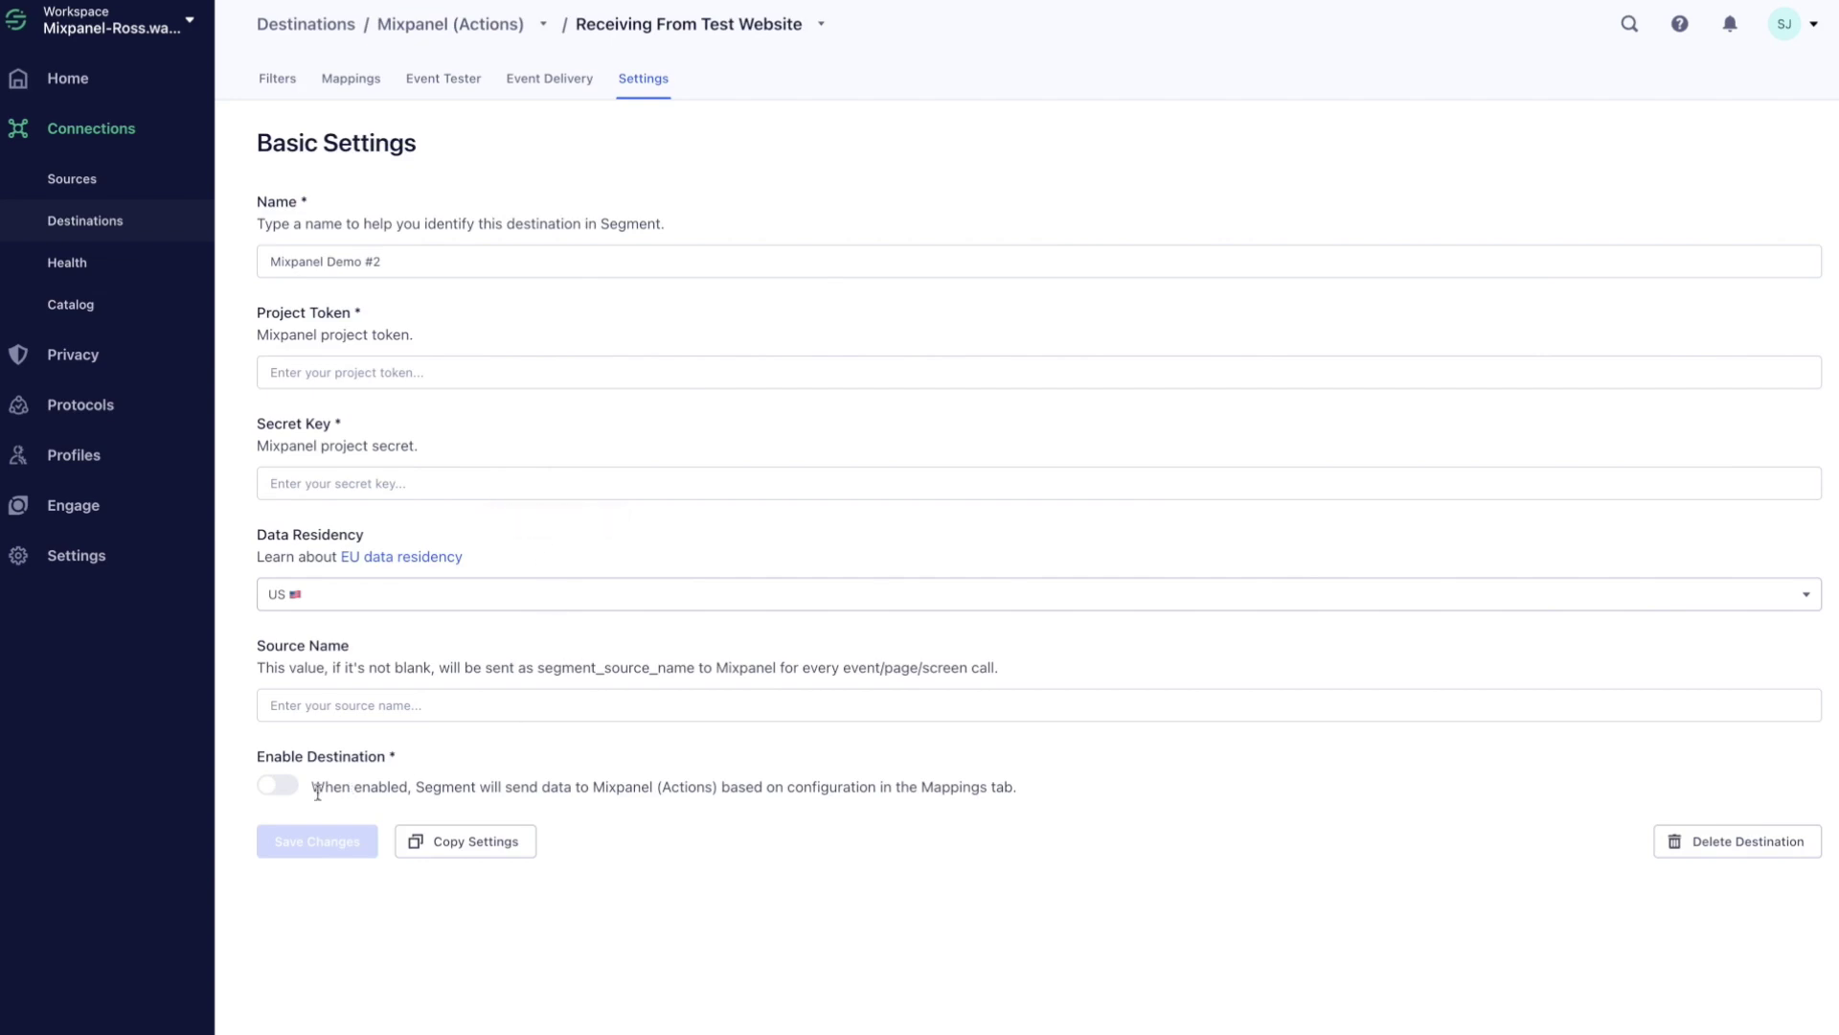
{"action": "left_click", "coordinate": [361, 93]}
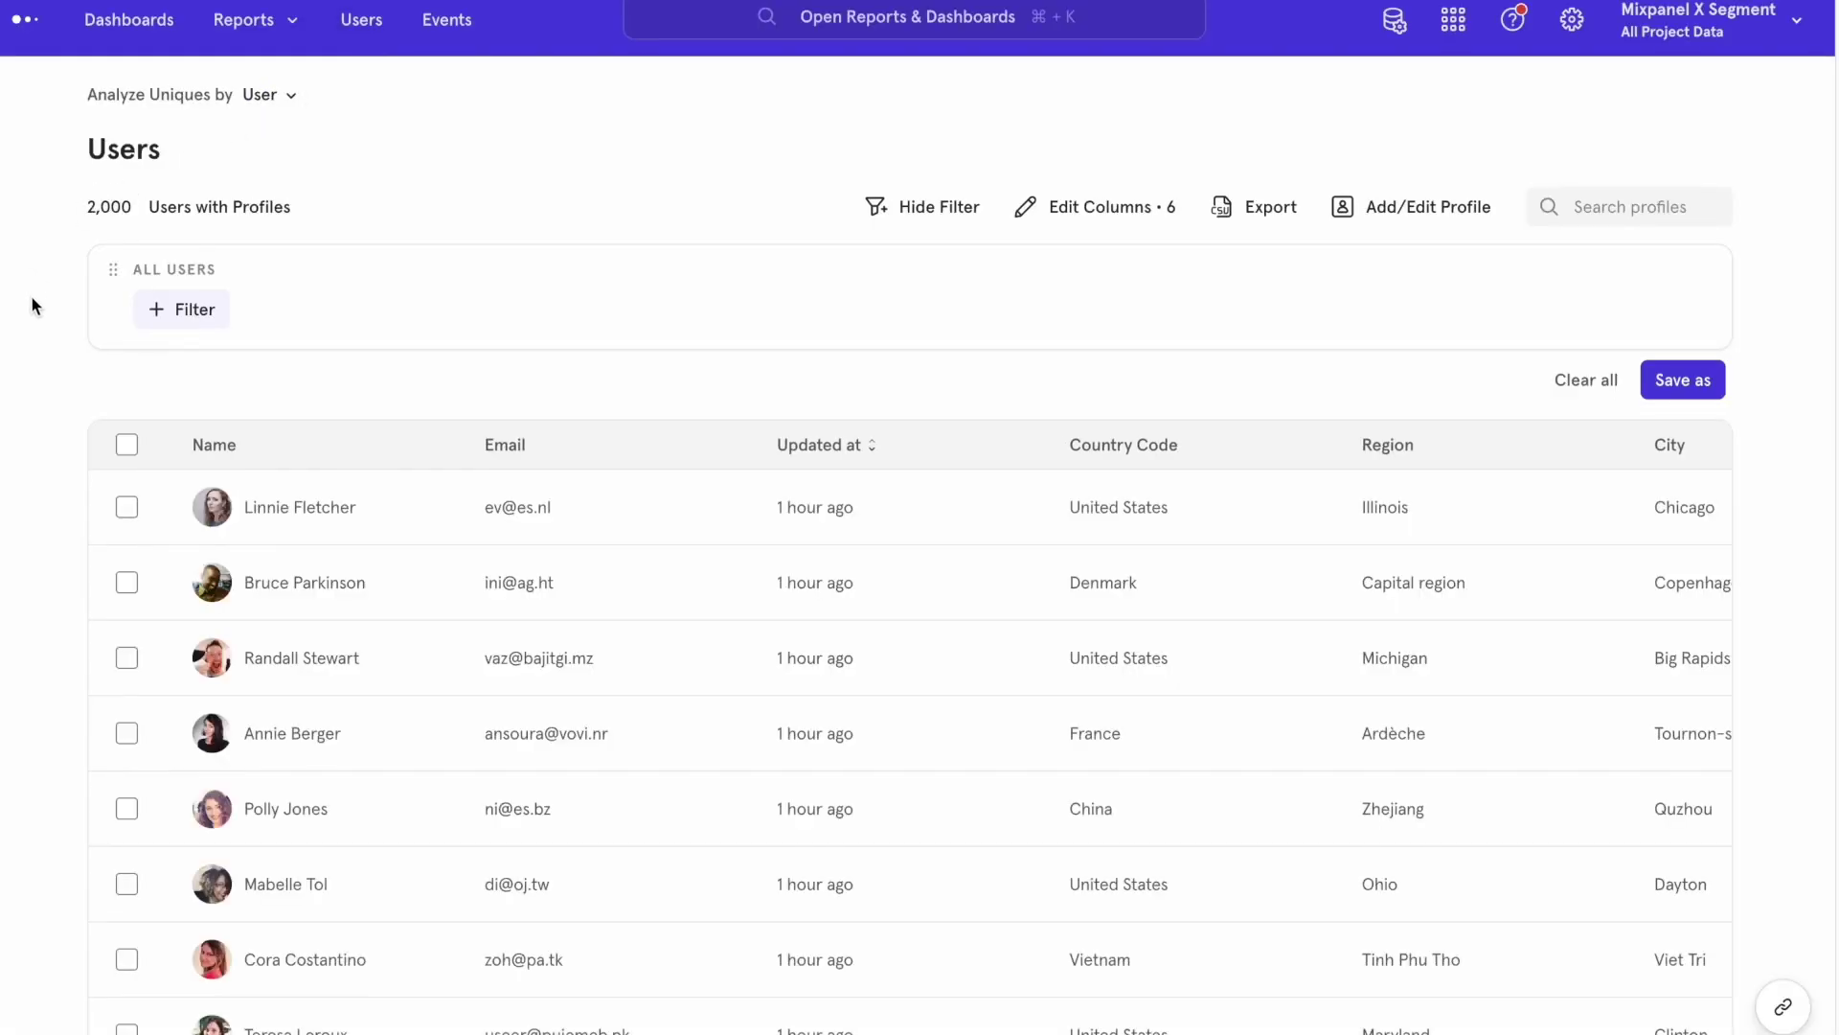
Open a user's profile, scroll through their View Item, Add to Cart and Complete Purchase events, then show report types.
{"action": "left_click", "coordinate": [293, 734]}
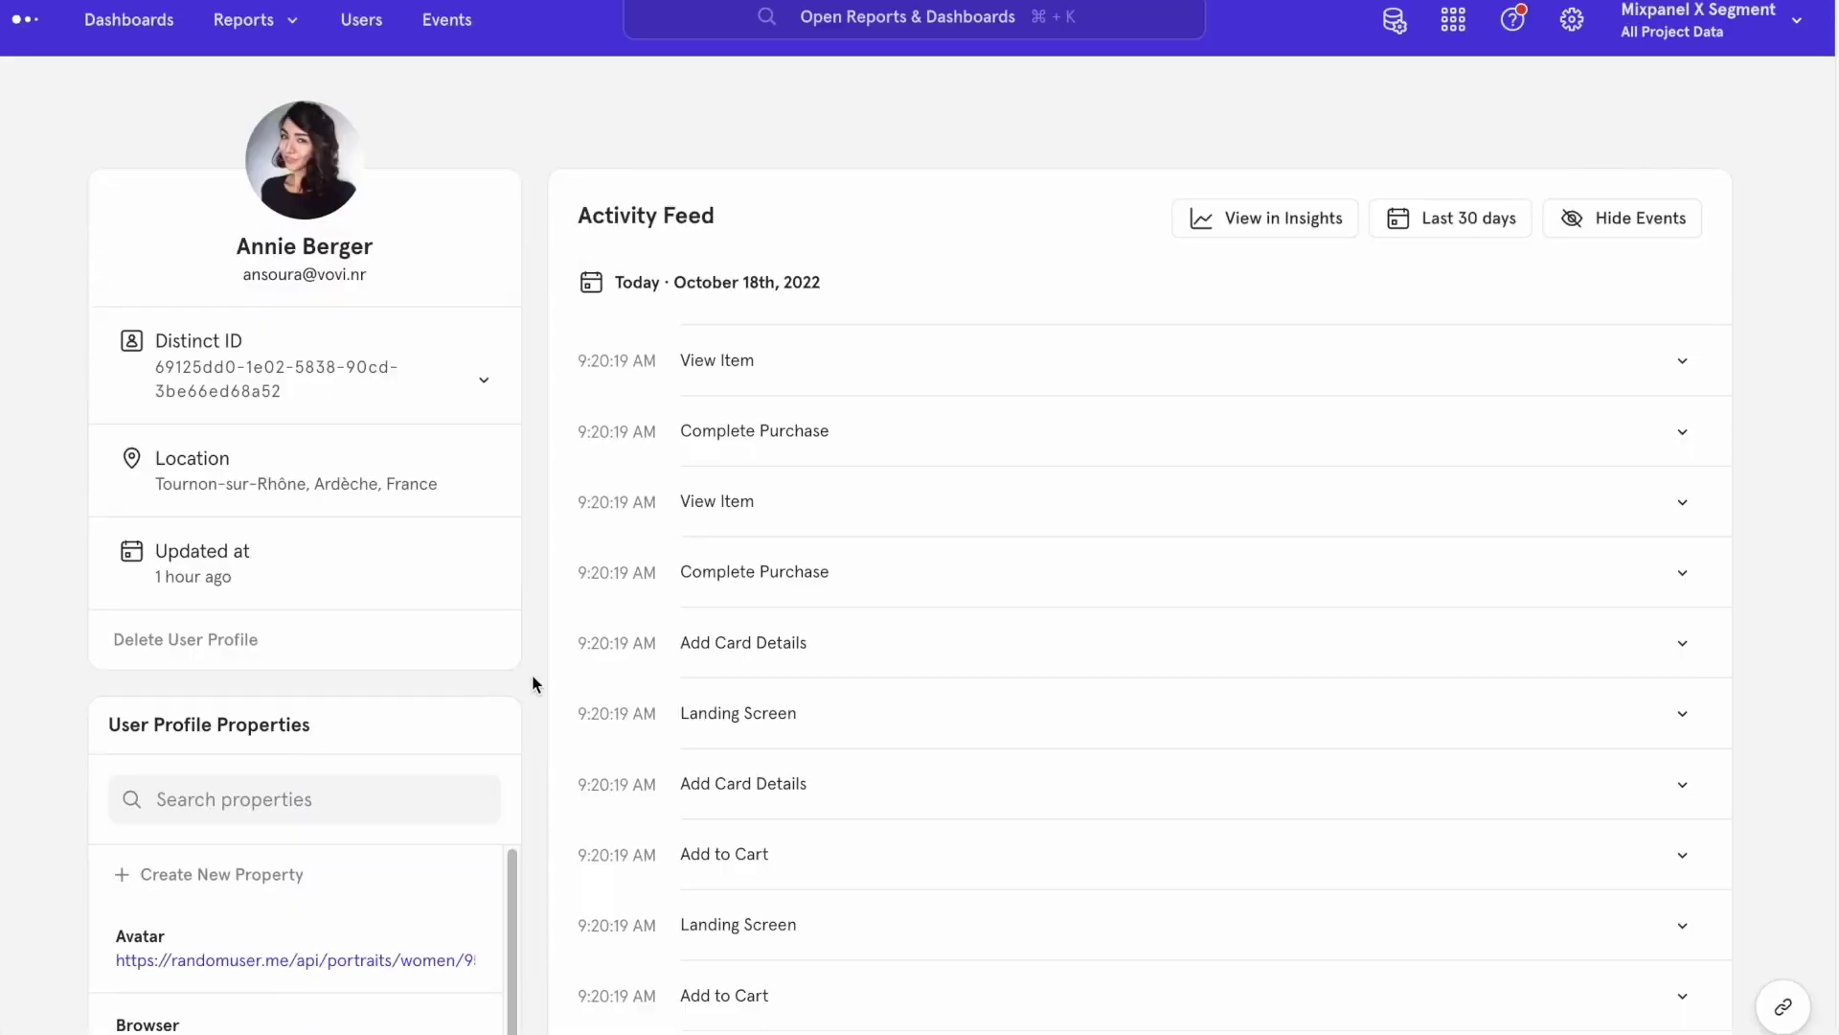
{"action": "scroll", "coordinate": [531, 674], "scroll_direction": "down", "scroll_amount": 3}
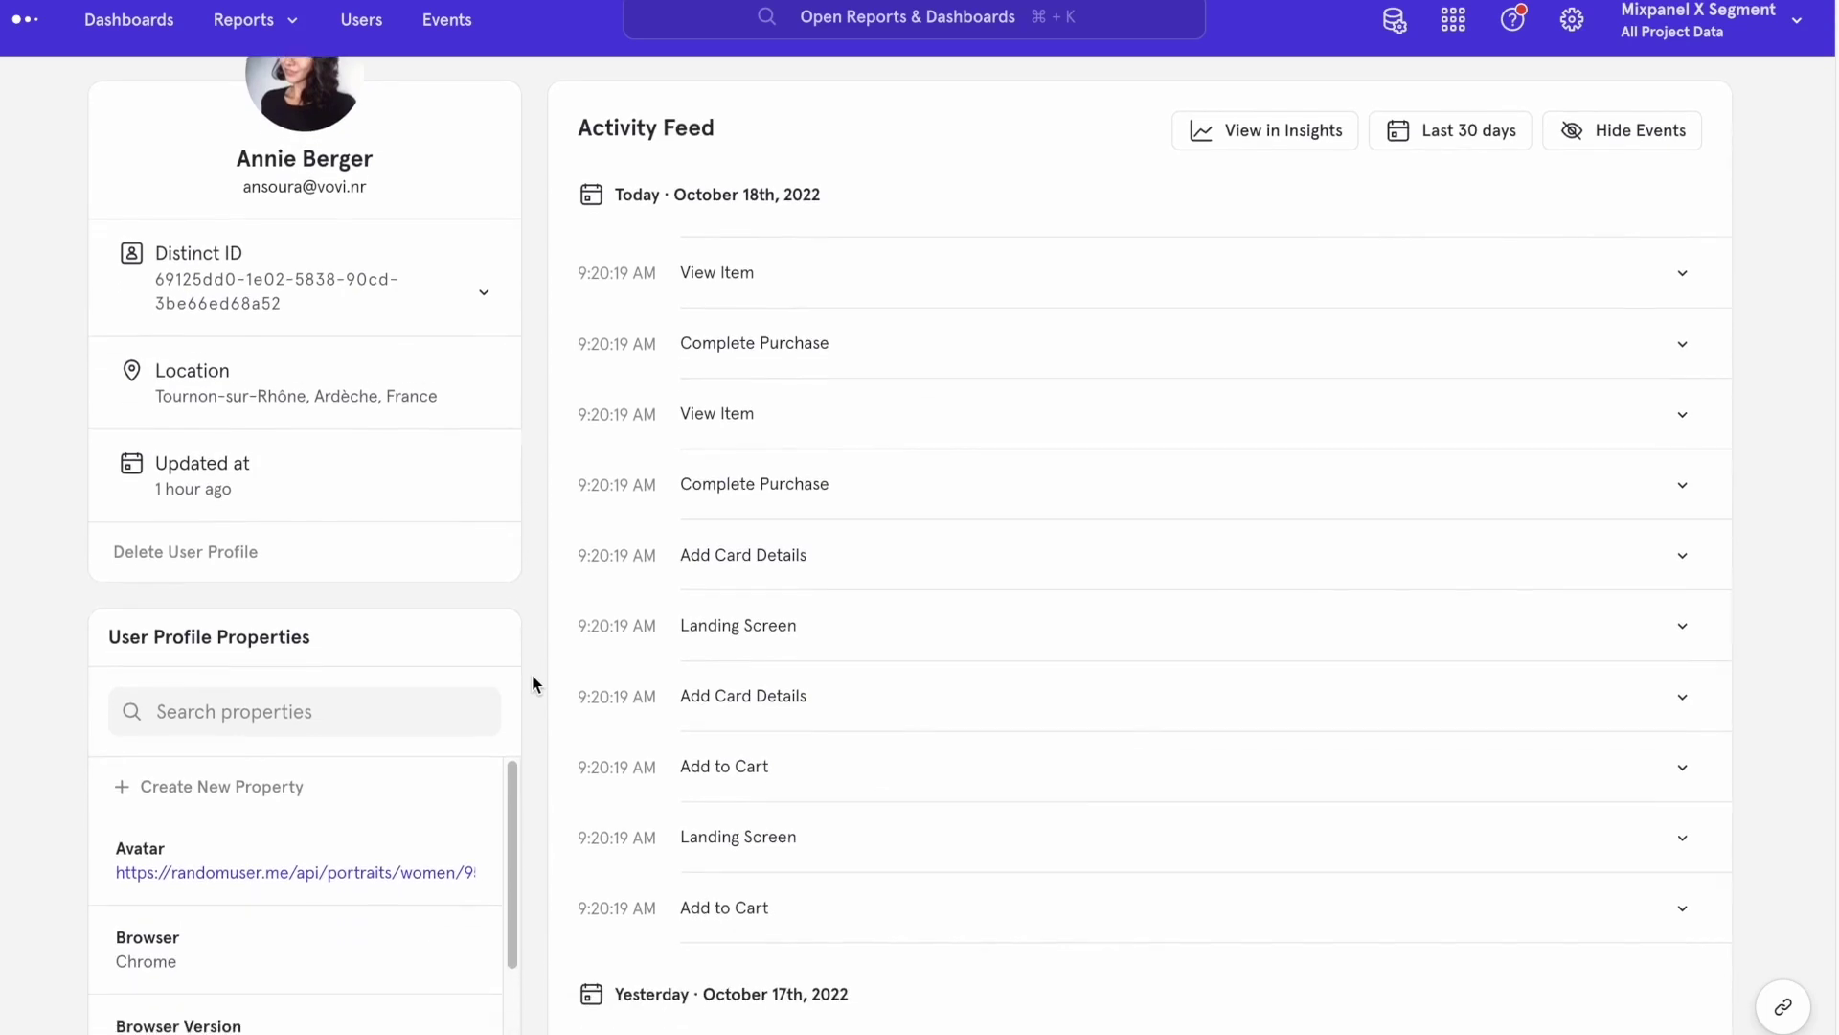
{"action": "scroll", "coordinate": [532, 675], "scroll_direction": "down", "scroll_amount": 3}
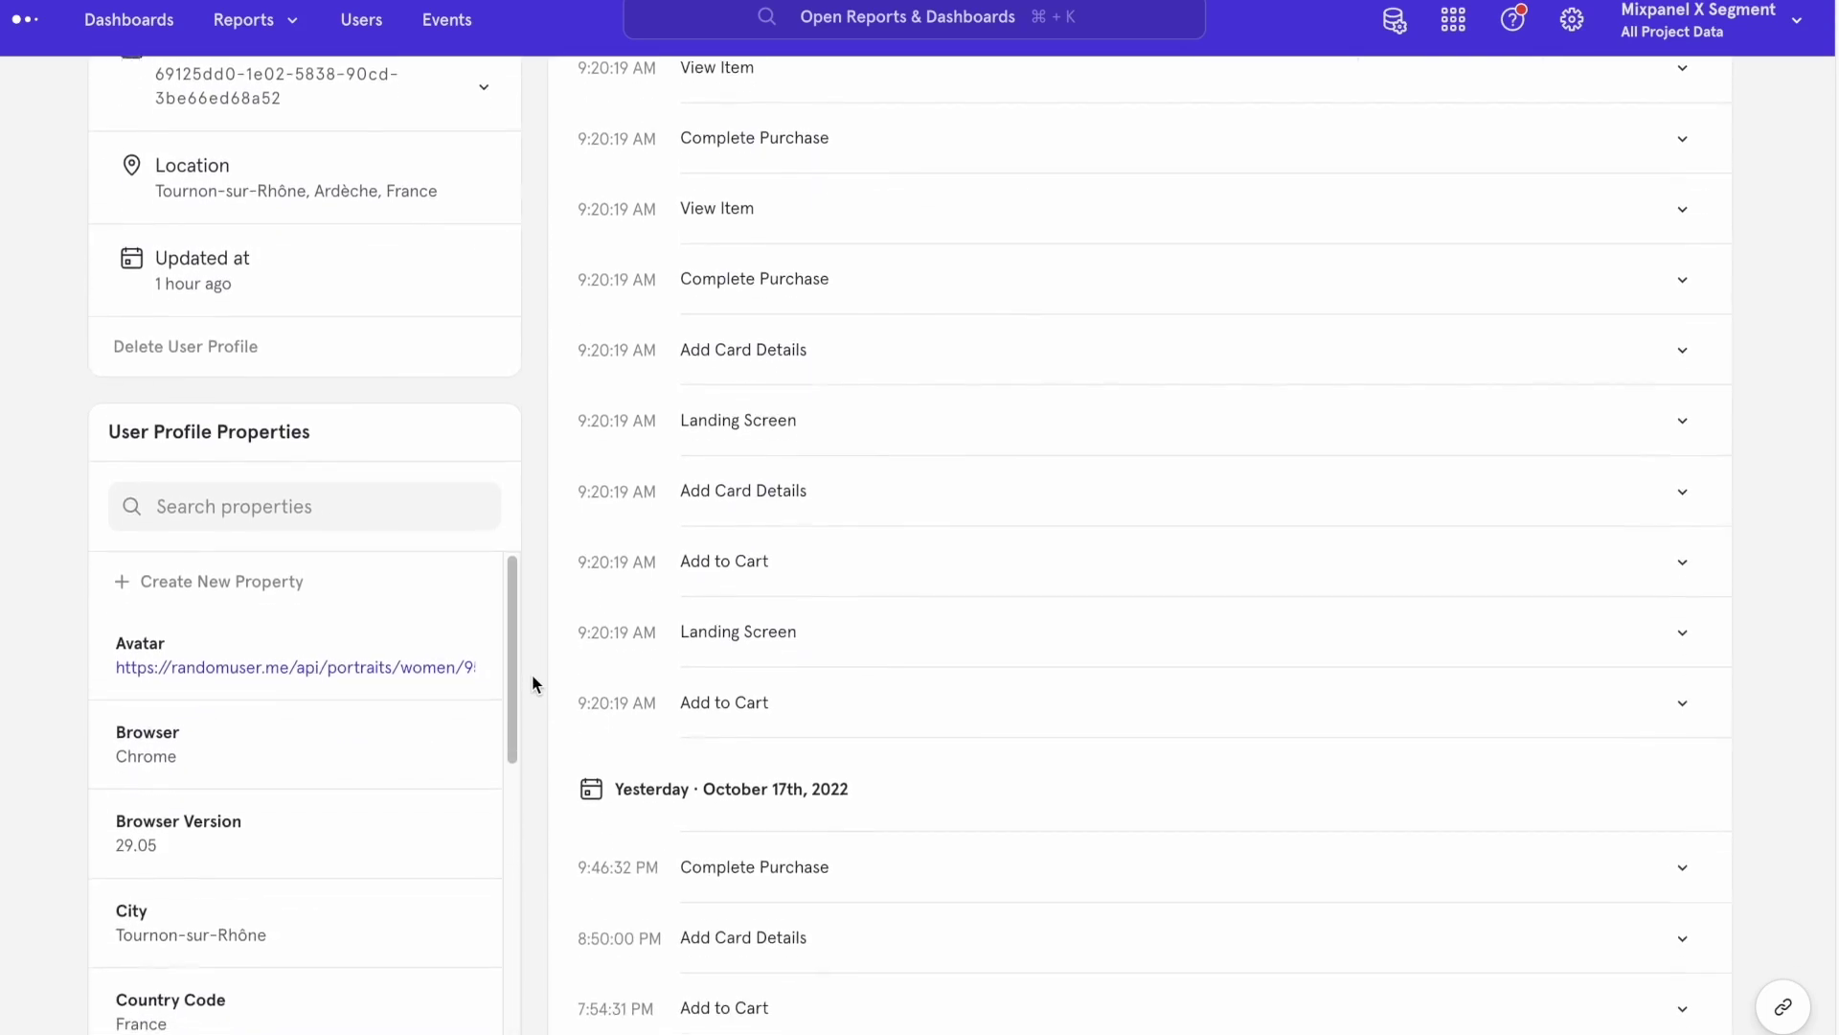
{"action": "scroll", "coordinate": [532, 675], "scroll_direction": "down", "scroll_amount": 3}
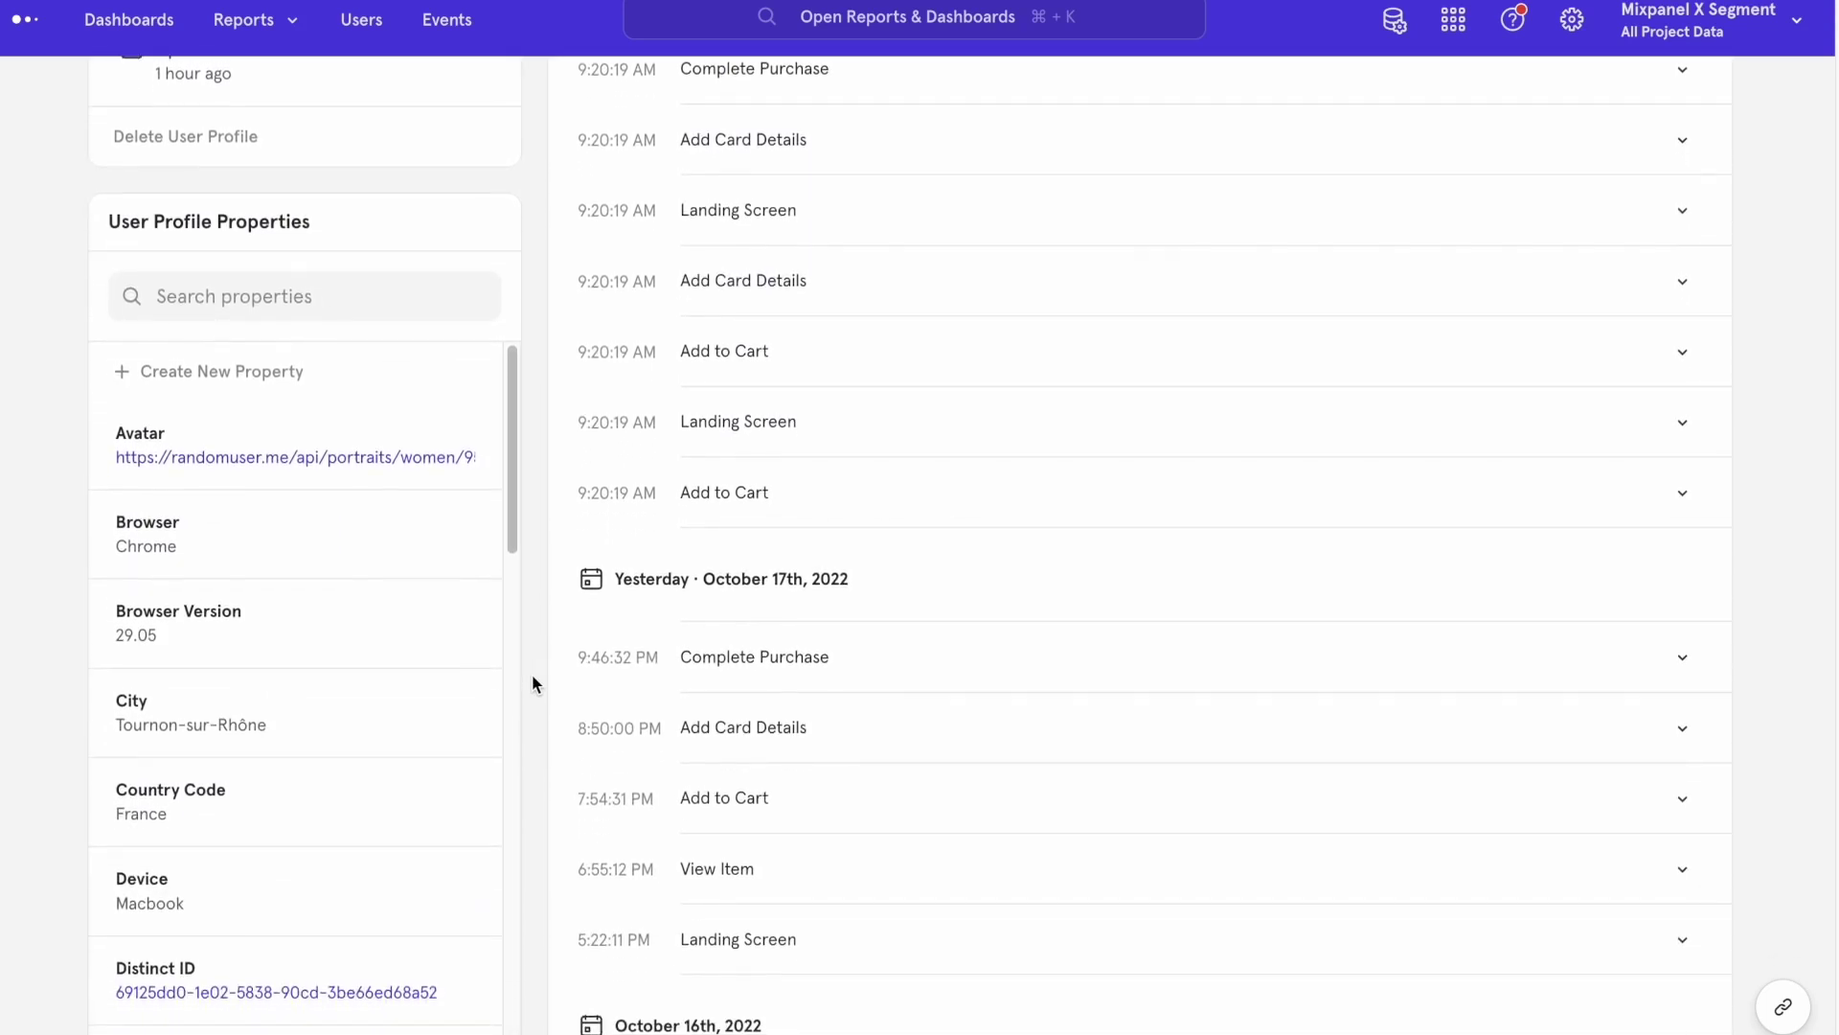
{"action": "scroll", "coordinate": [532, 674], "scroll_direction": "down", "scroll_amount": 2}
{"action": "scroll", "coordinate": [532, 683], "scroll_direction": "down", "scroll_amount": 1}
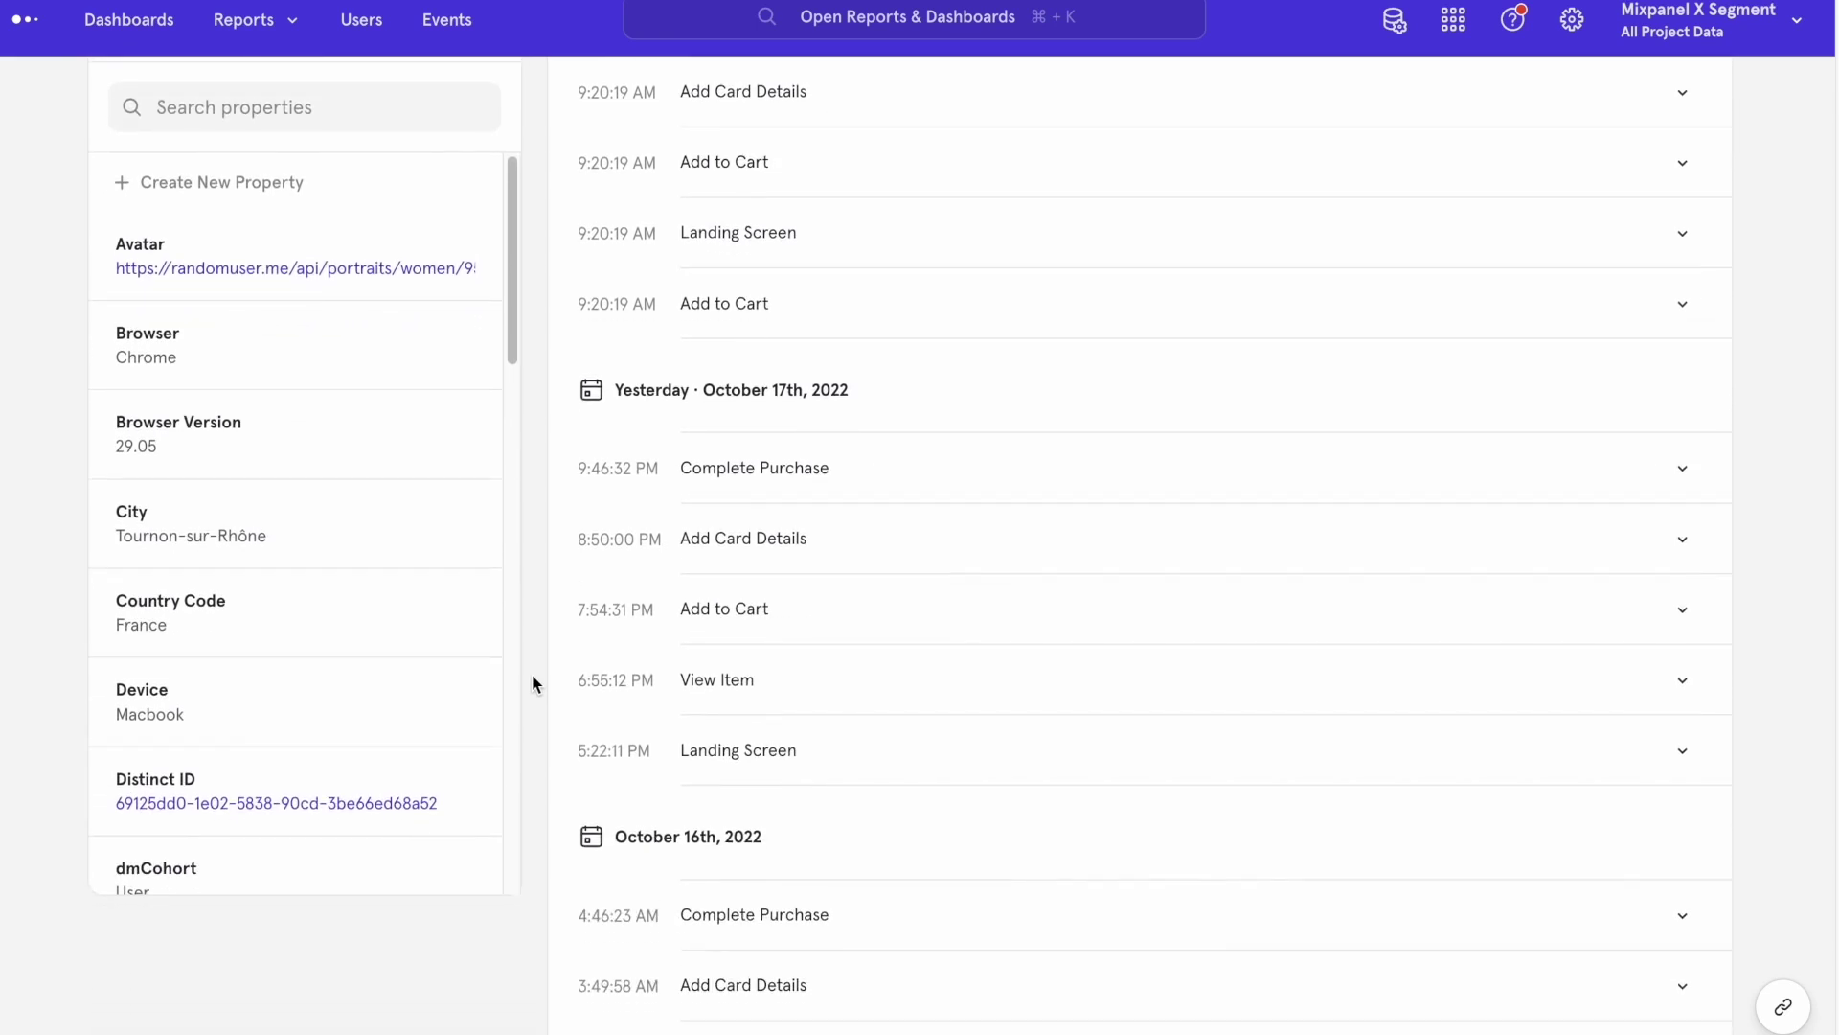
{"action": "left_click", "coordinate": [290, 40]}
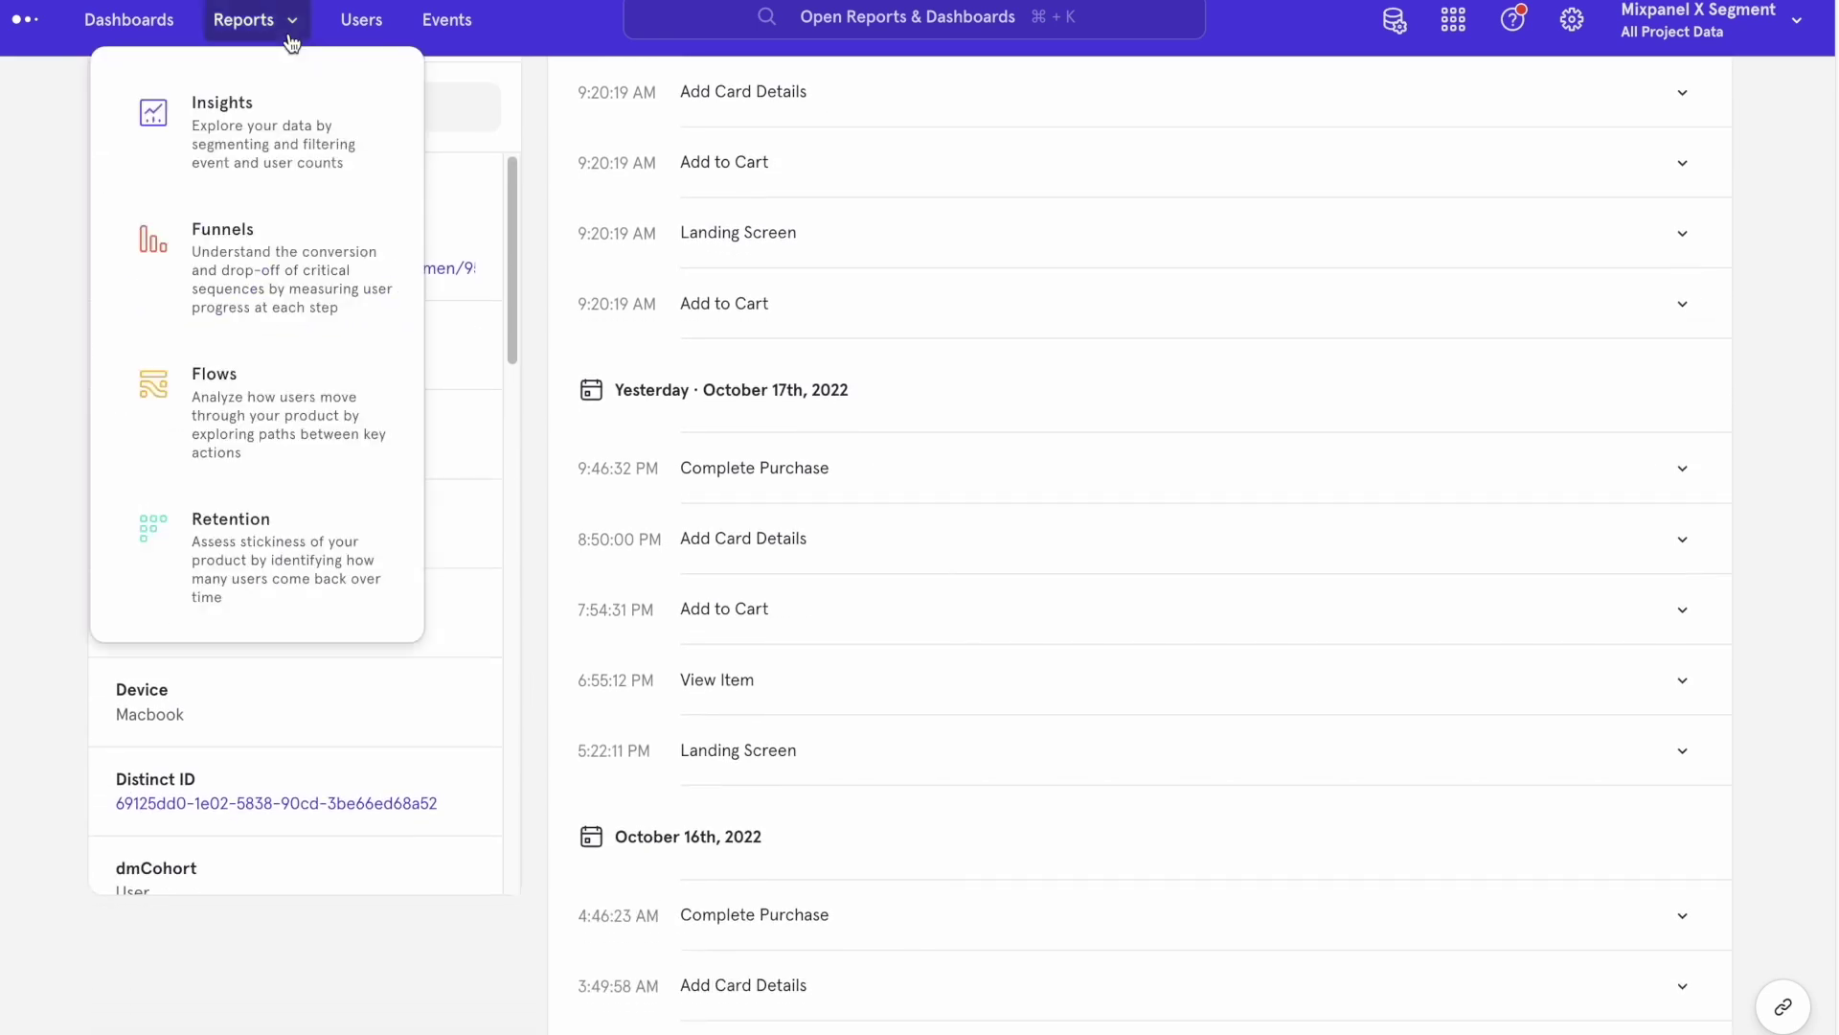
Start a funnels report with Landing Screen as step 1 and View Item as step 2.
{"action": "left_click", "coordinate": [283, 230]}
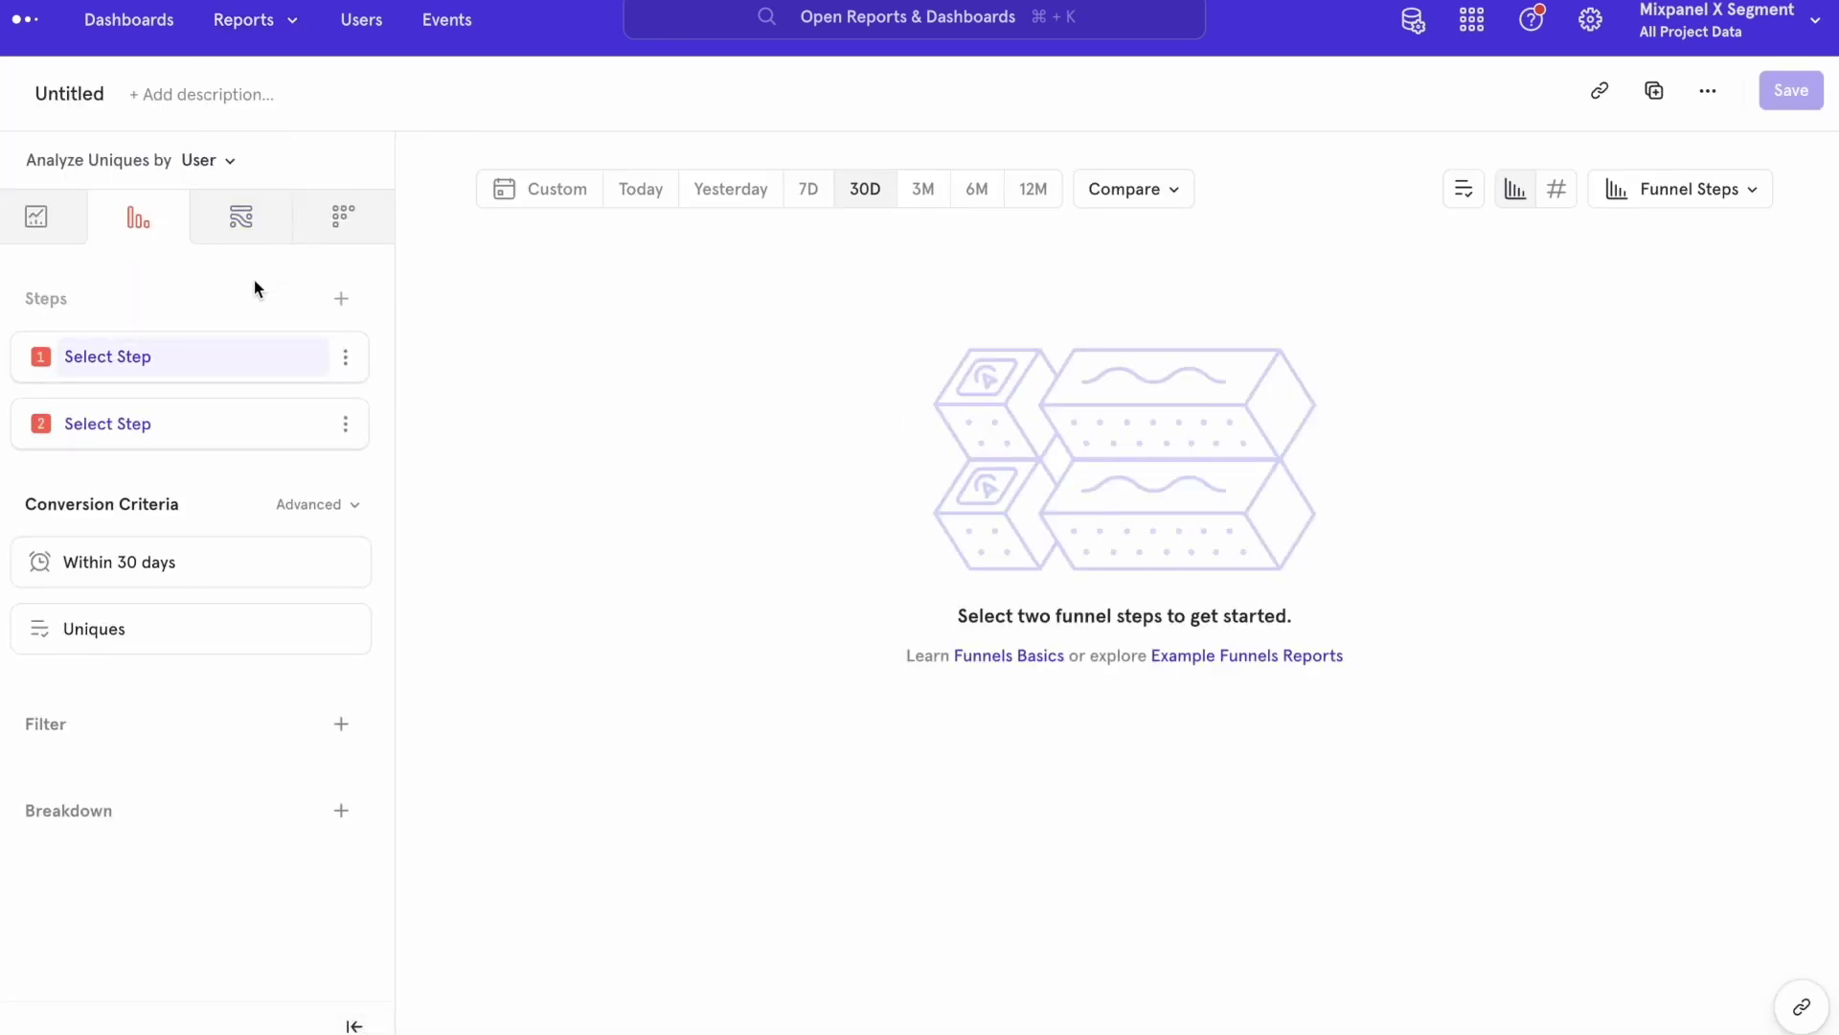
{"action": "left_click", "coordinate": [200, 365]}
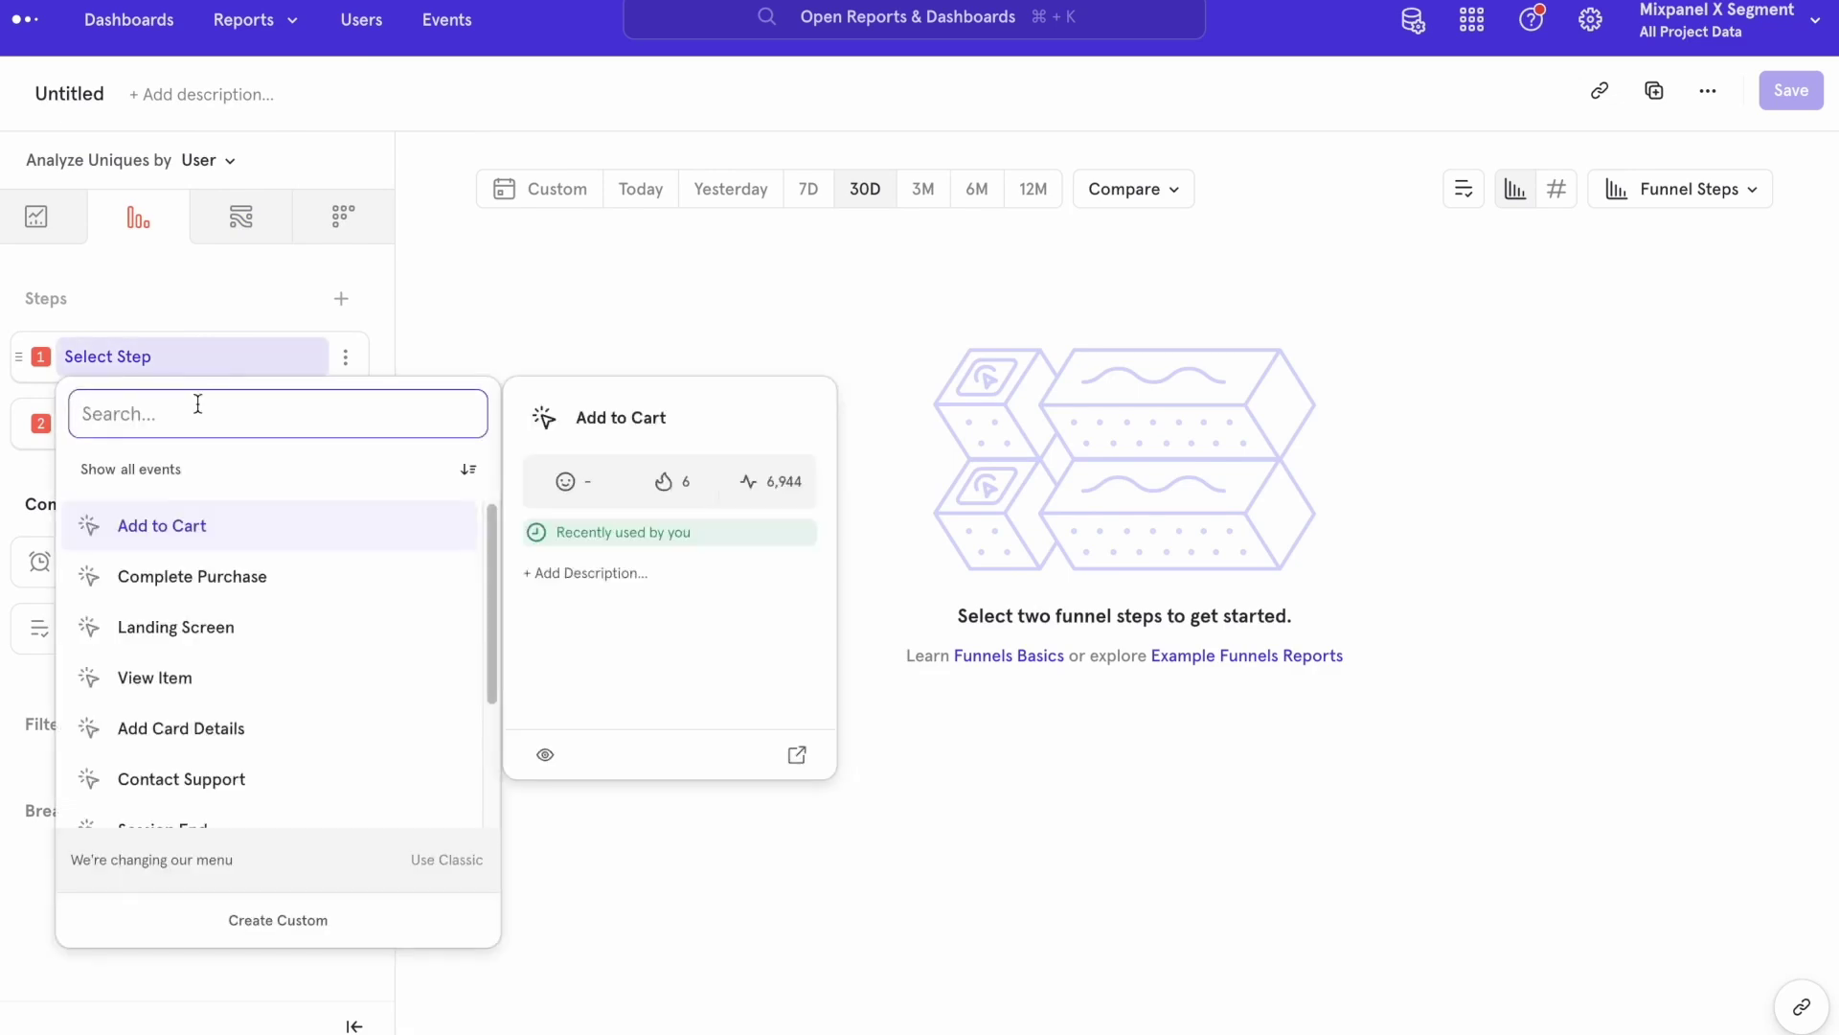
{"action": "scroll", "coordinate": [197, 532], "scroll_direction": "down", "scroll_amount": 2}
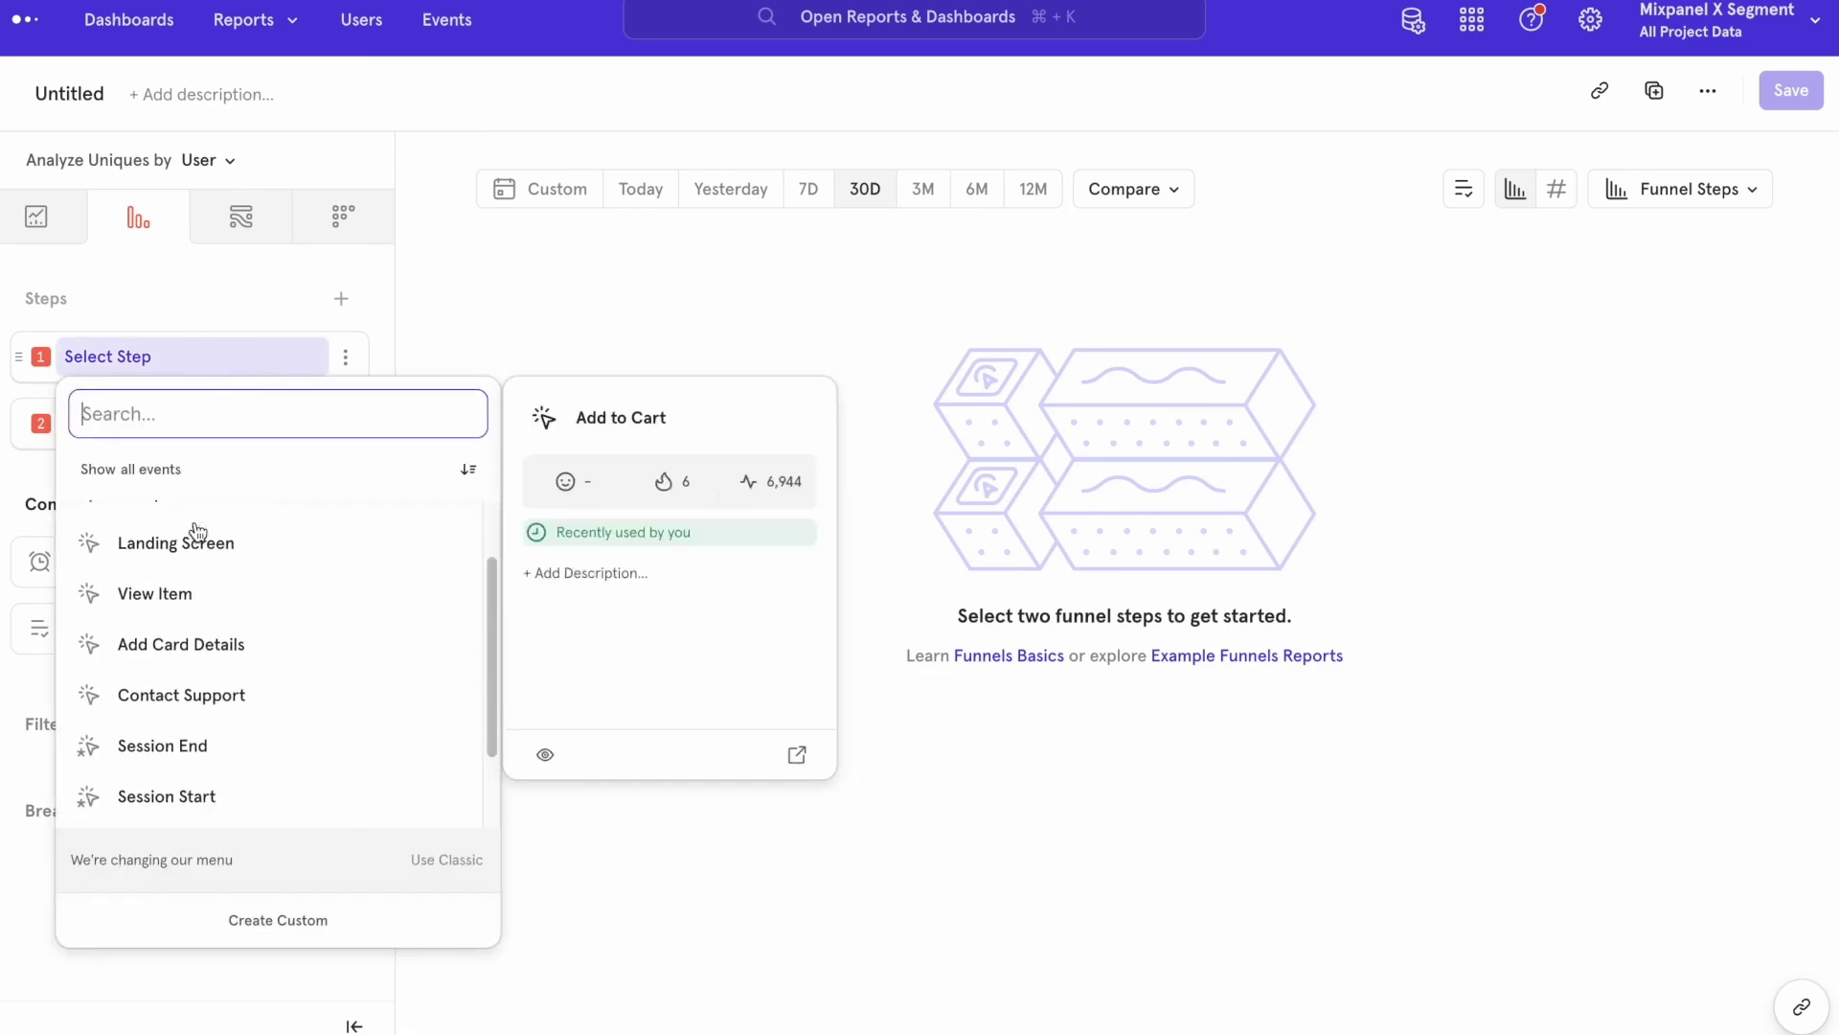
{"action": "left_click", "coordinate": [190, 537]}
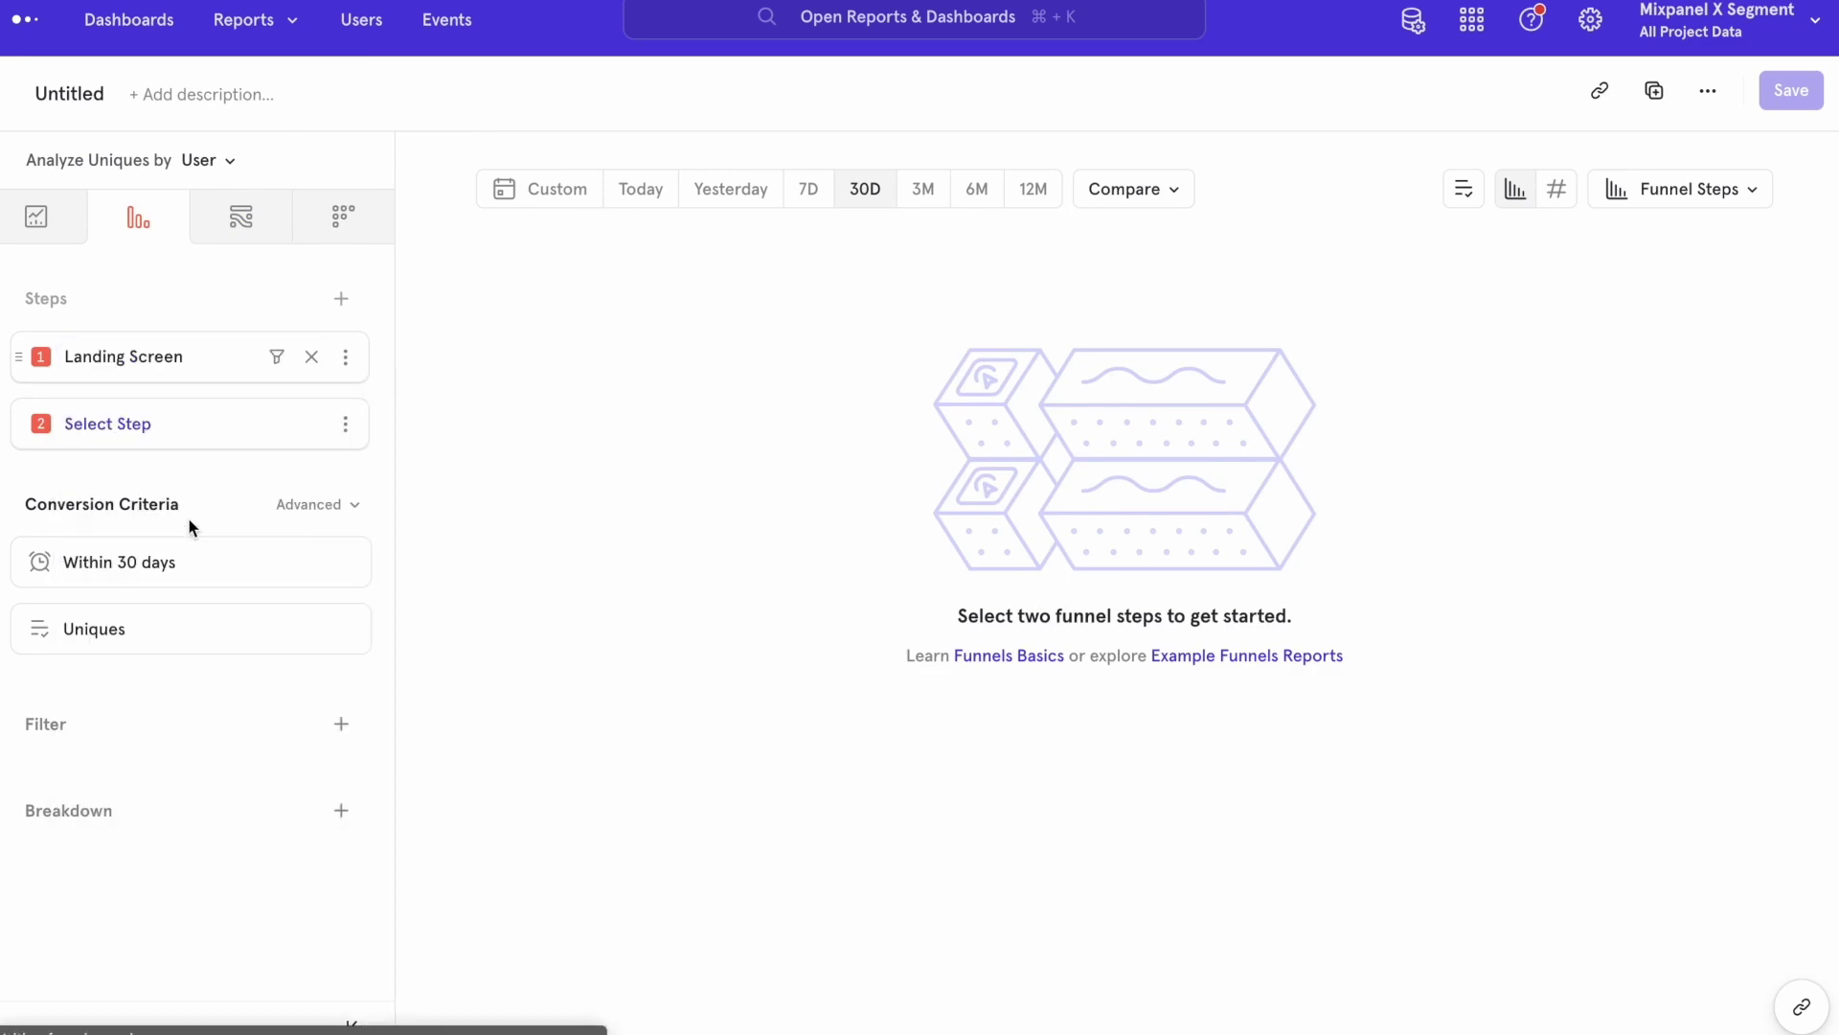
{"action": "left_click", "coordinate": [159, 437]}
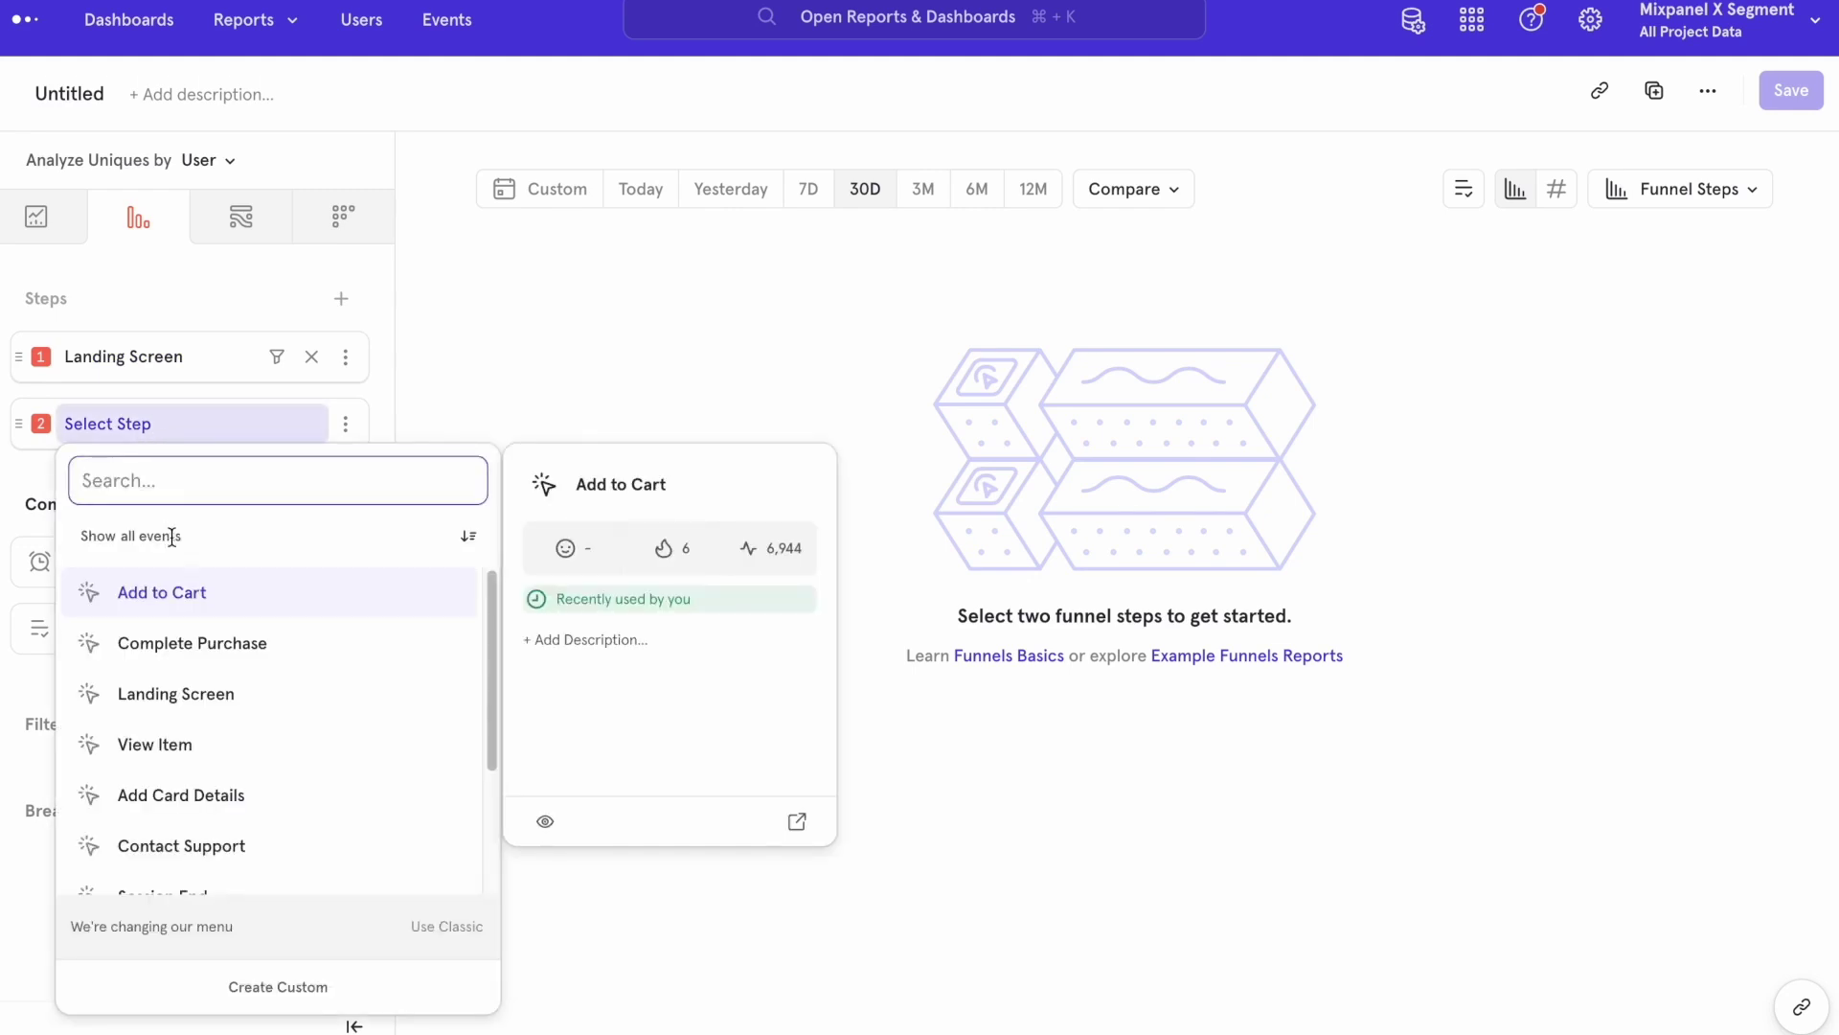
{"action": "left_click", "coordinate": [174, 743]}
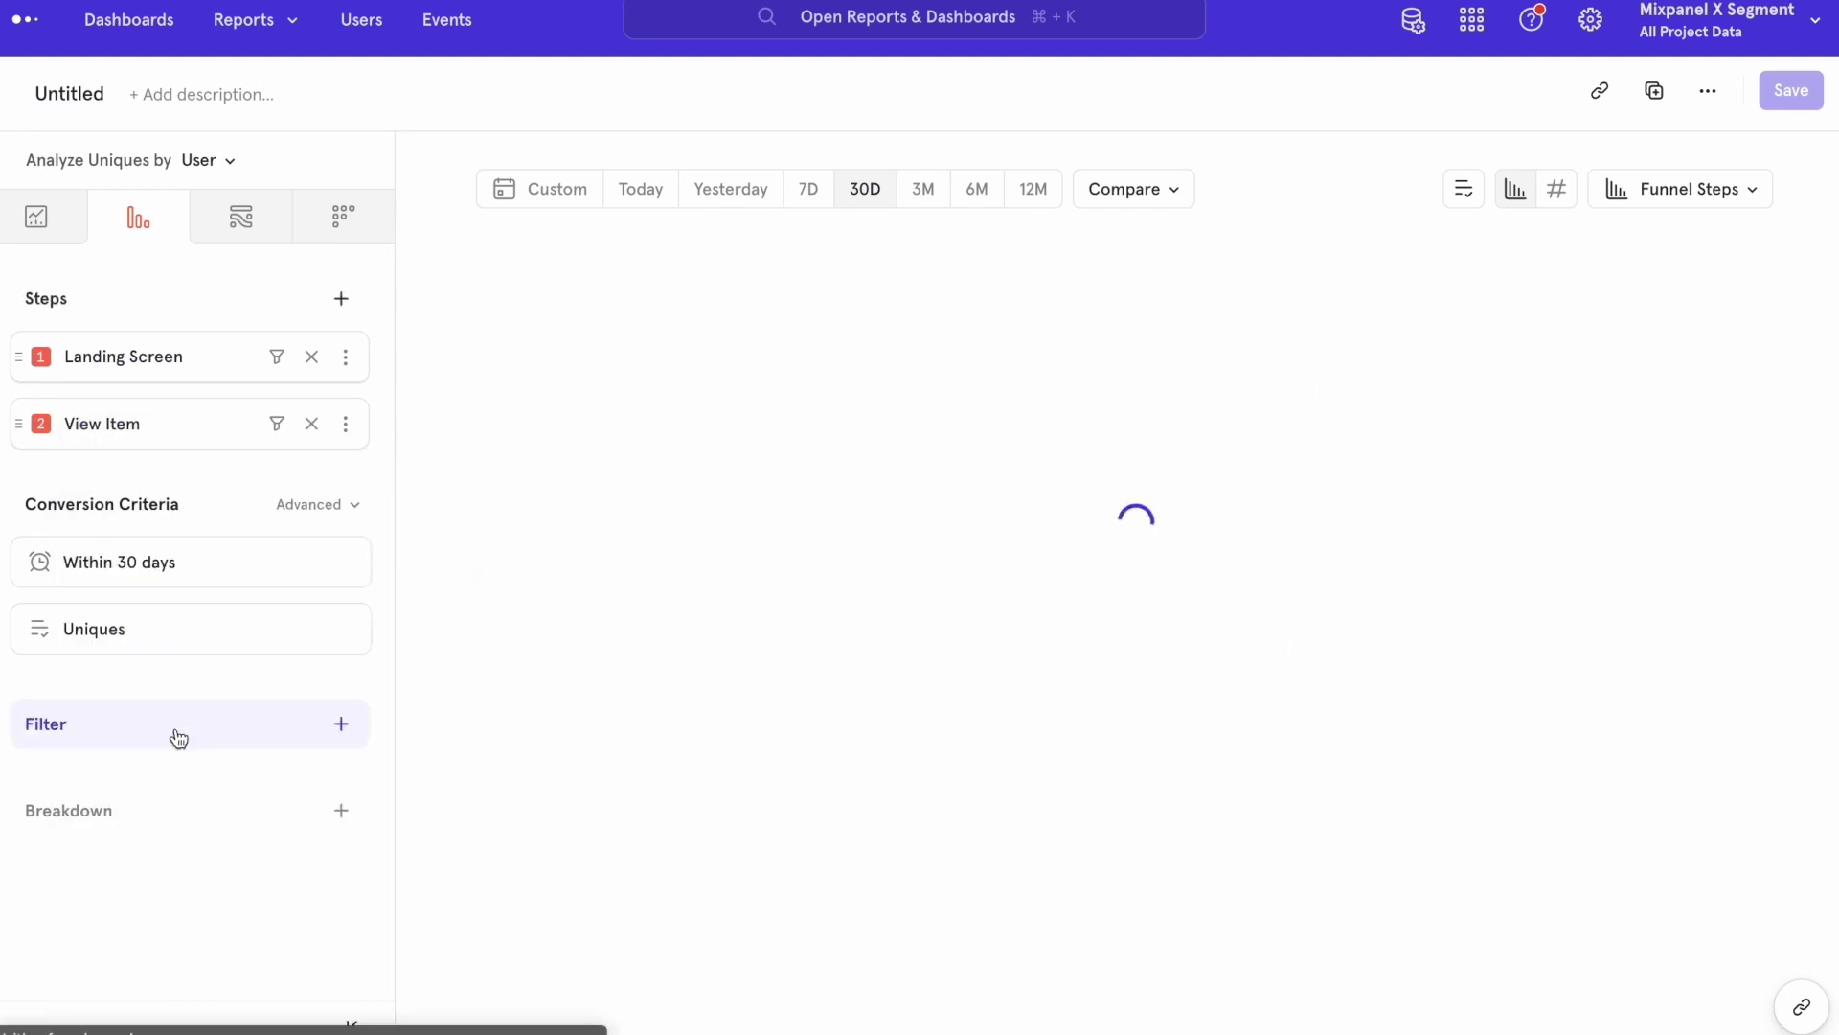
Add Add to Cart and Complete Purchase as funnel steps 3 and 4.
{"action": "left_click", "coordinate": [341, 298]}
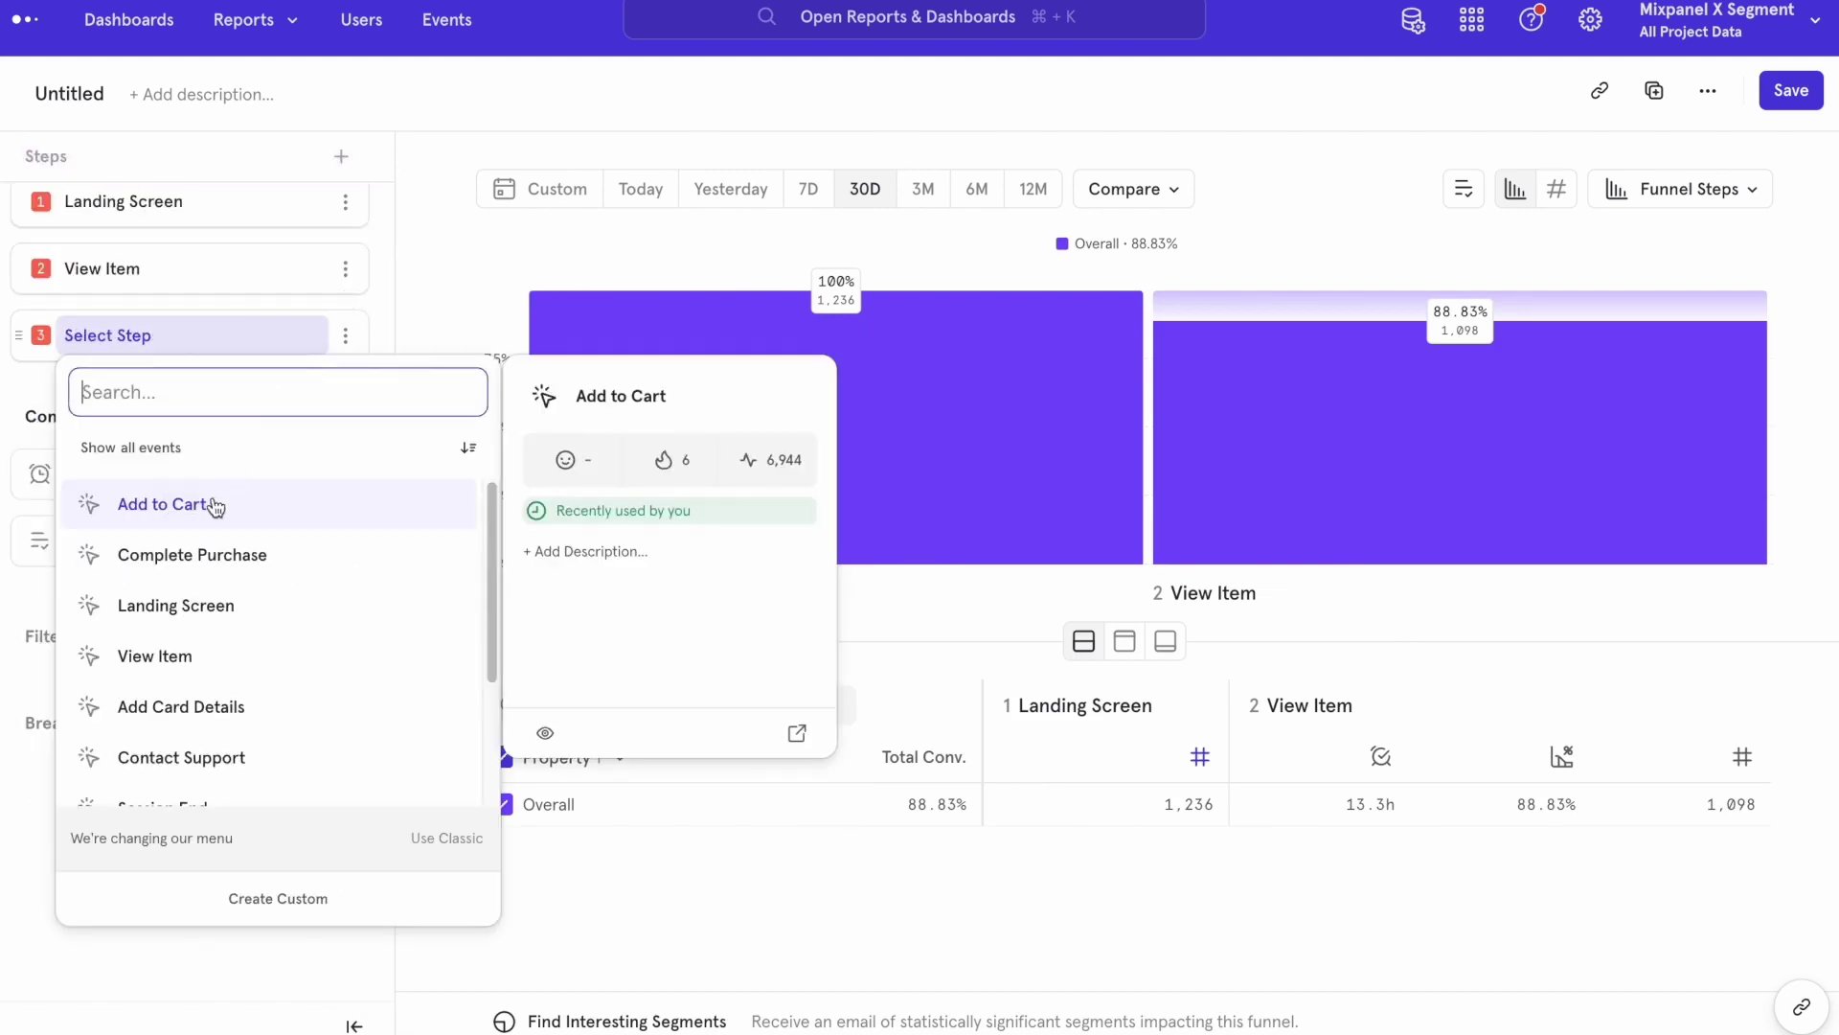
{"action": "left_click", "coordinate": [211, 504]}
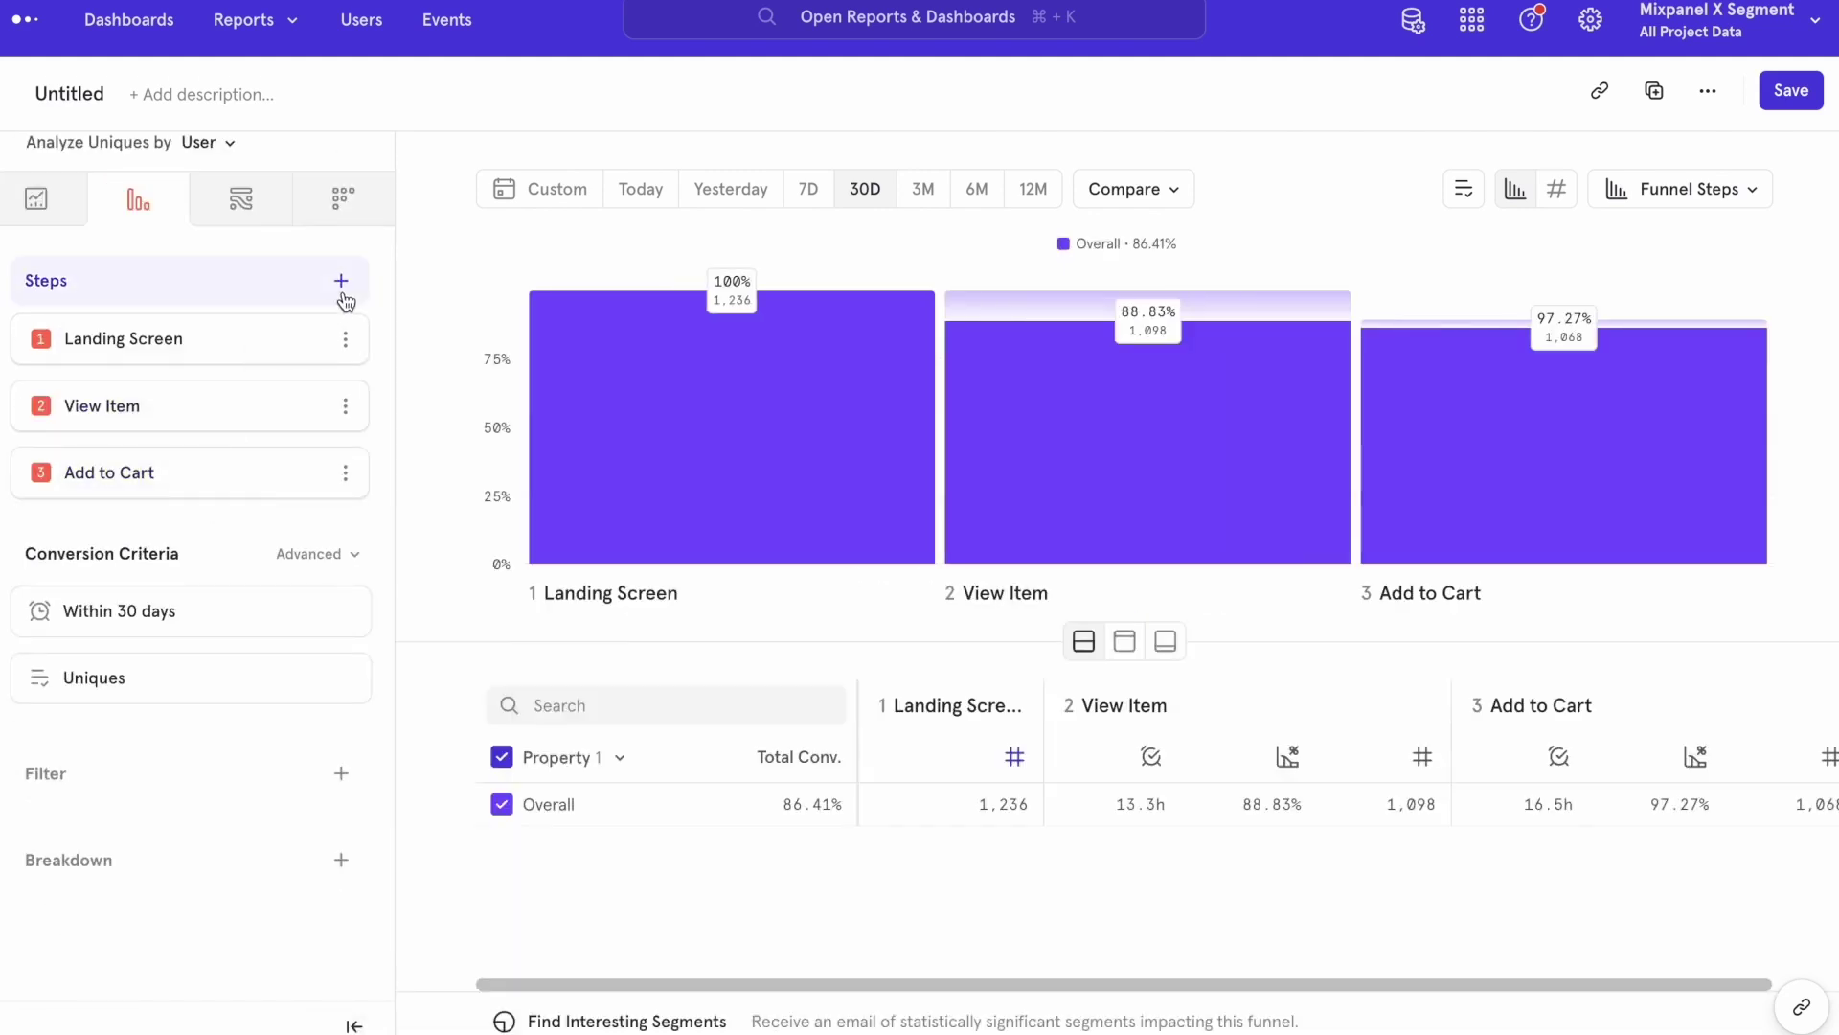
{"action": "left_click", "coordinate": [342, 294]}
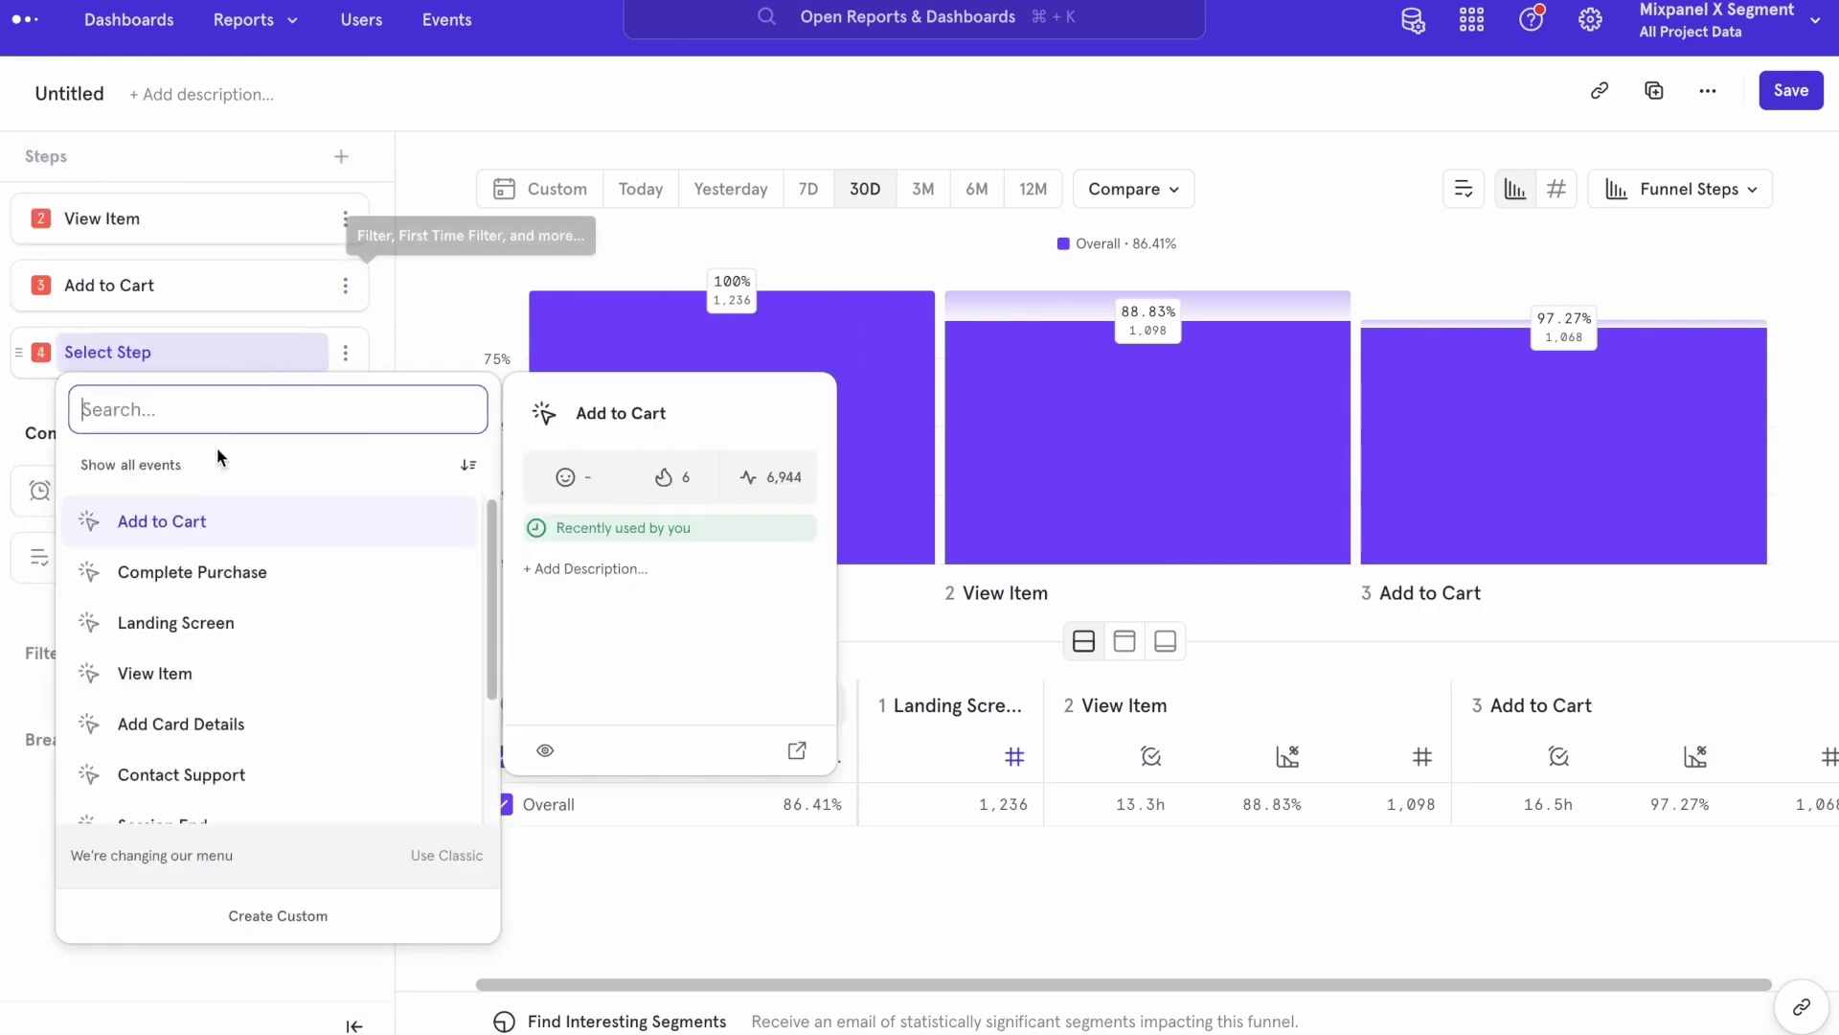
{"action": "scroll", "coordinate": [182, 544], "scroll_direction": "down", "scroll_amount": 1}
{"action": "left_click", "coordinate": [174, 545]}
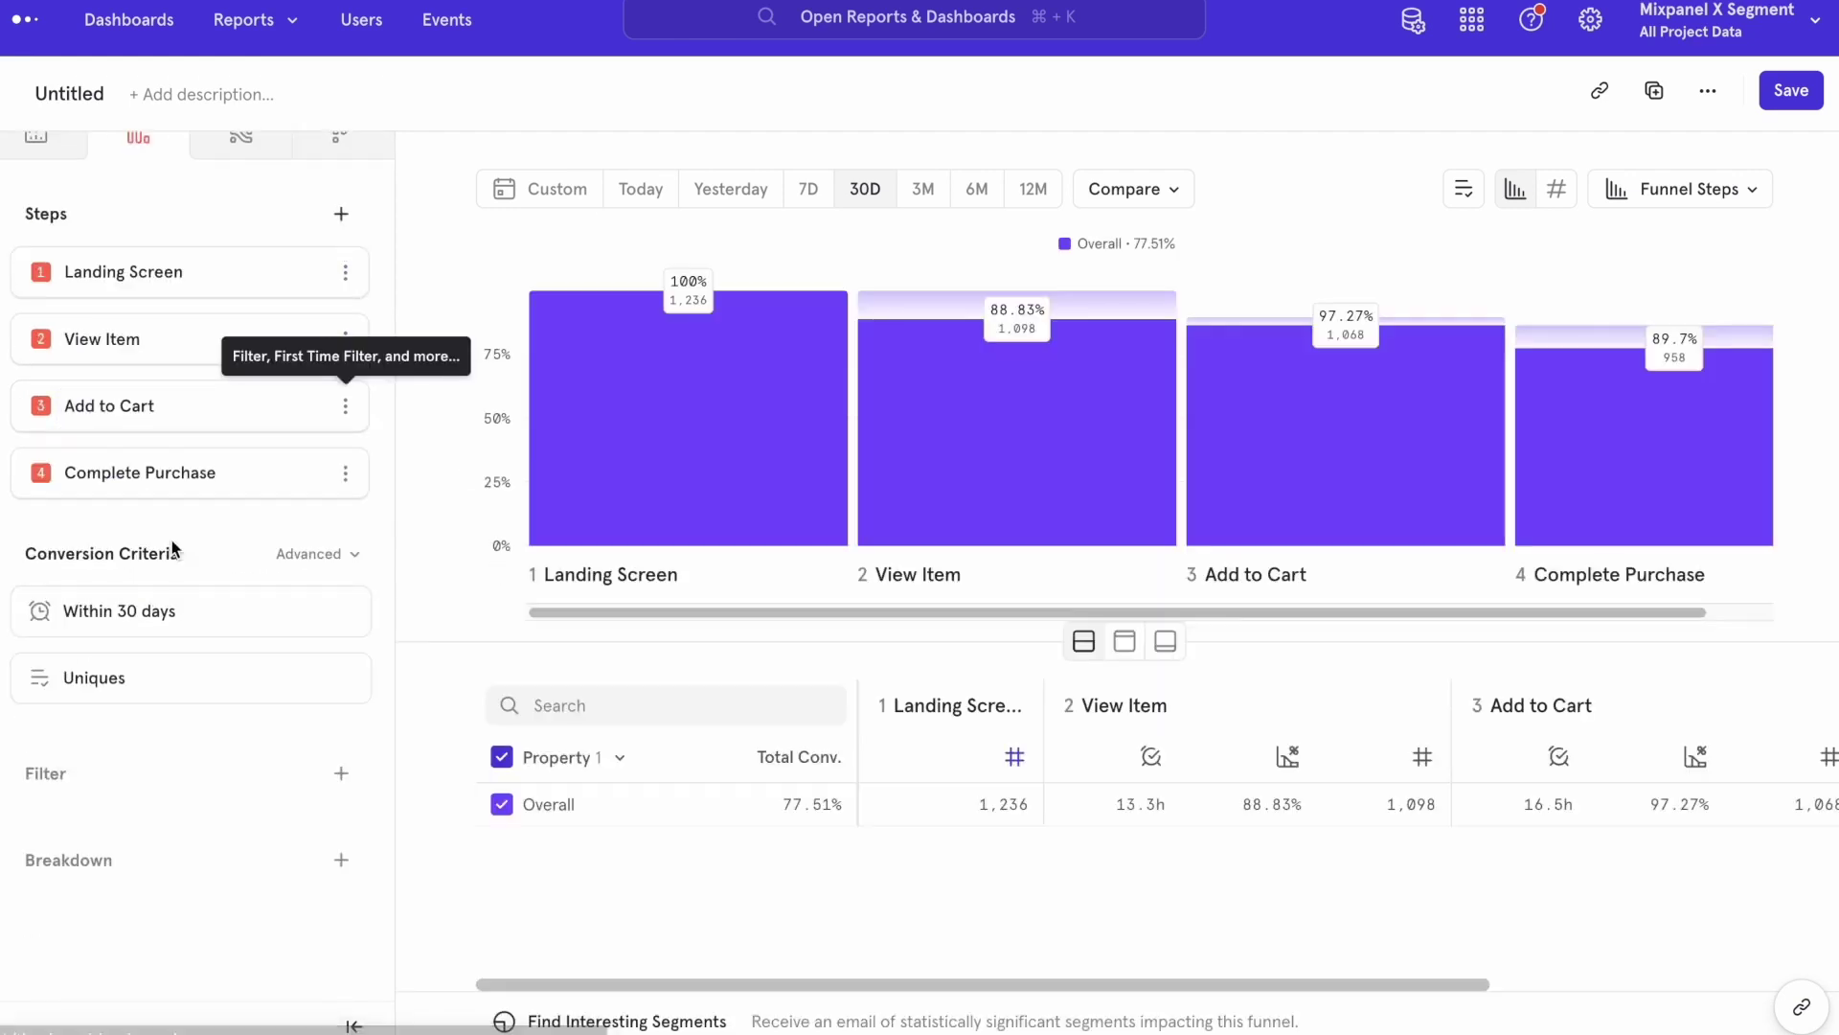
Check each funnel step's conversion and add a breakdown, browsing the UTM, device and browser properties.
{"action": "mouse_move", "coordinate": [618, 445]}
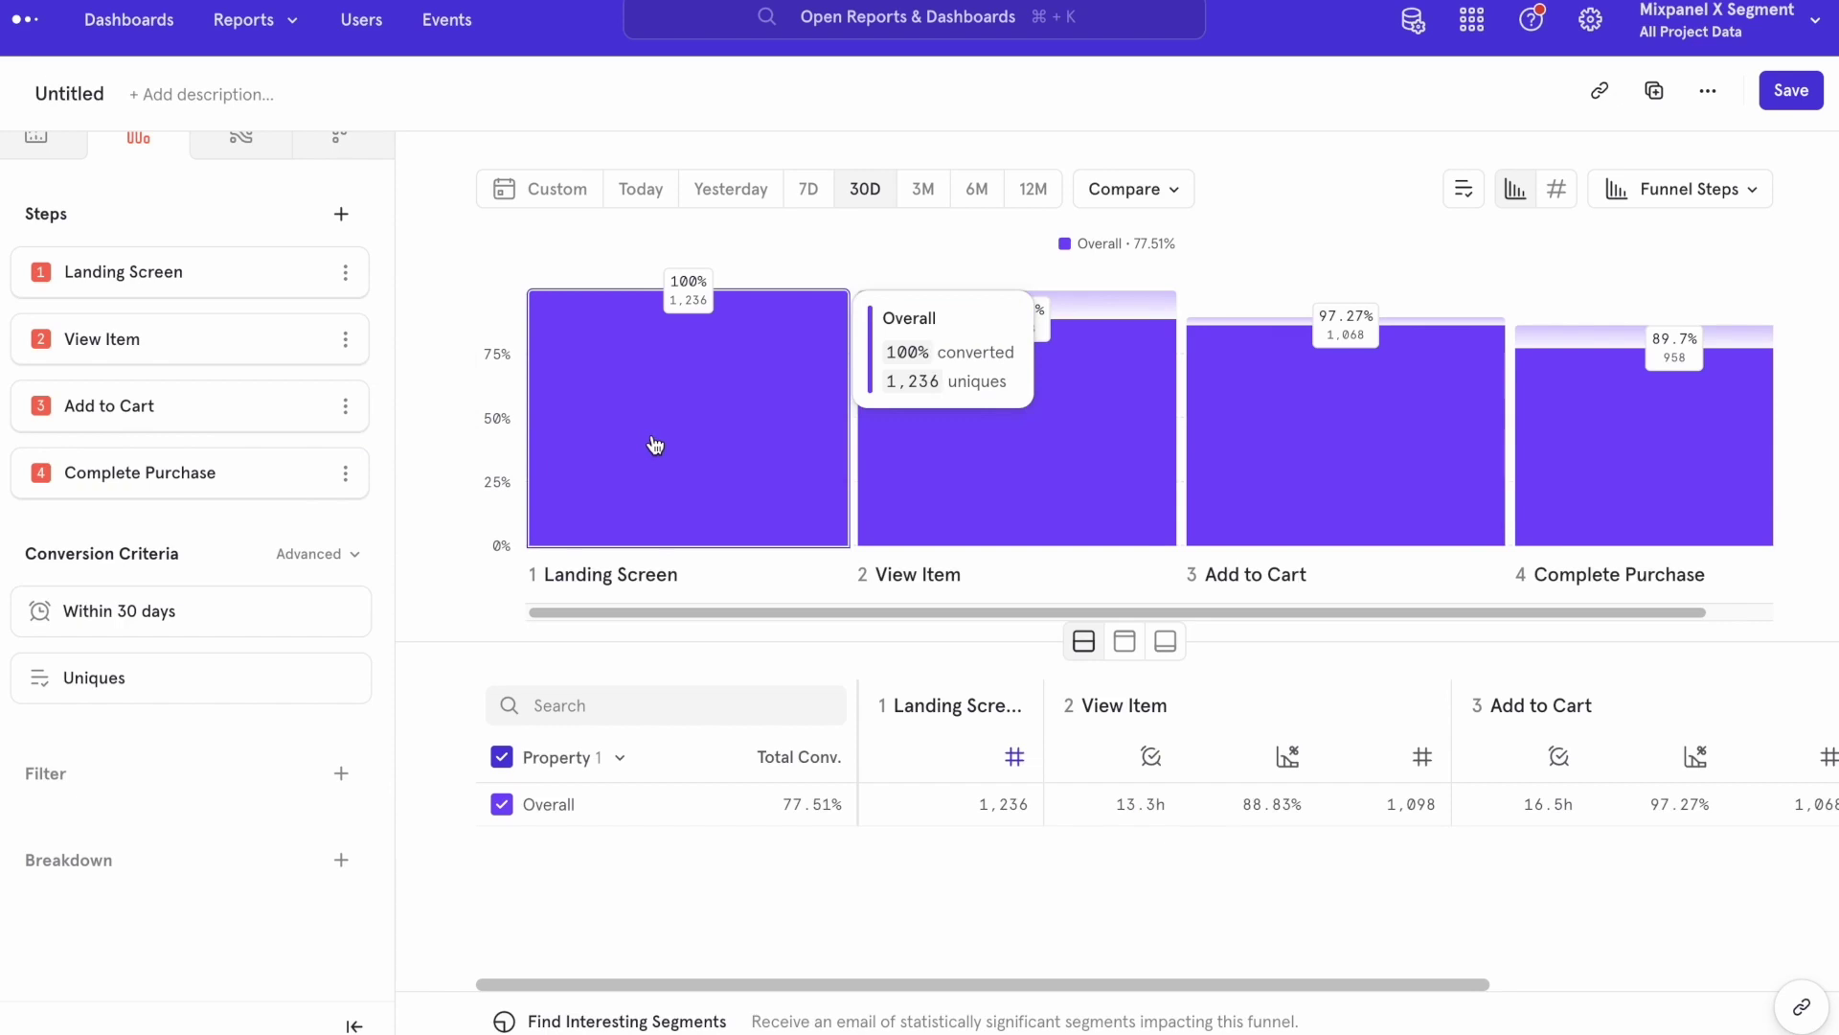
{"action": "mouse_move", "coordinate": [893, 440]}
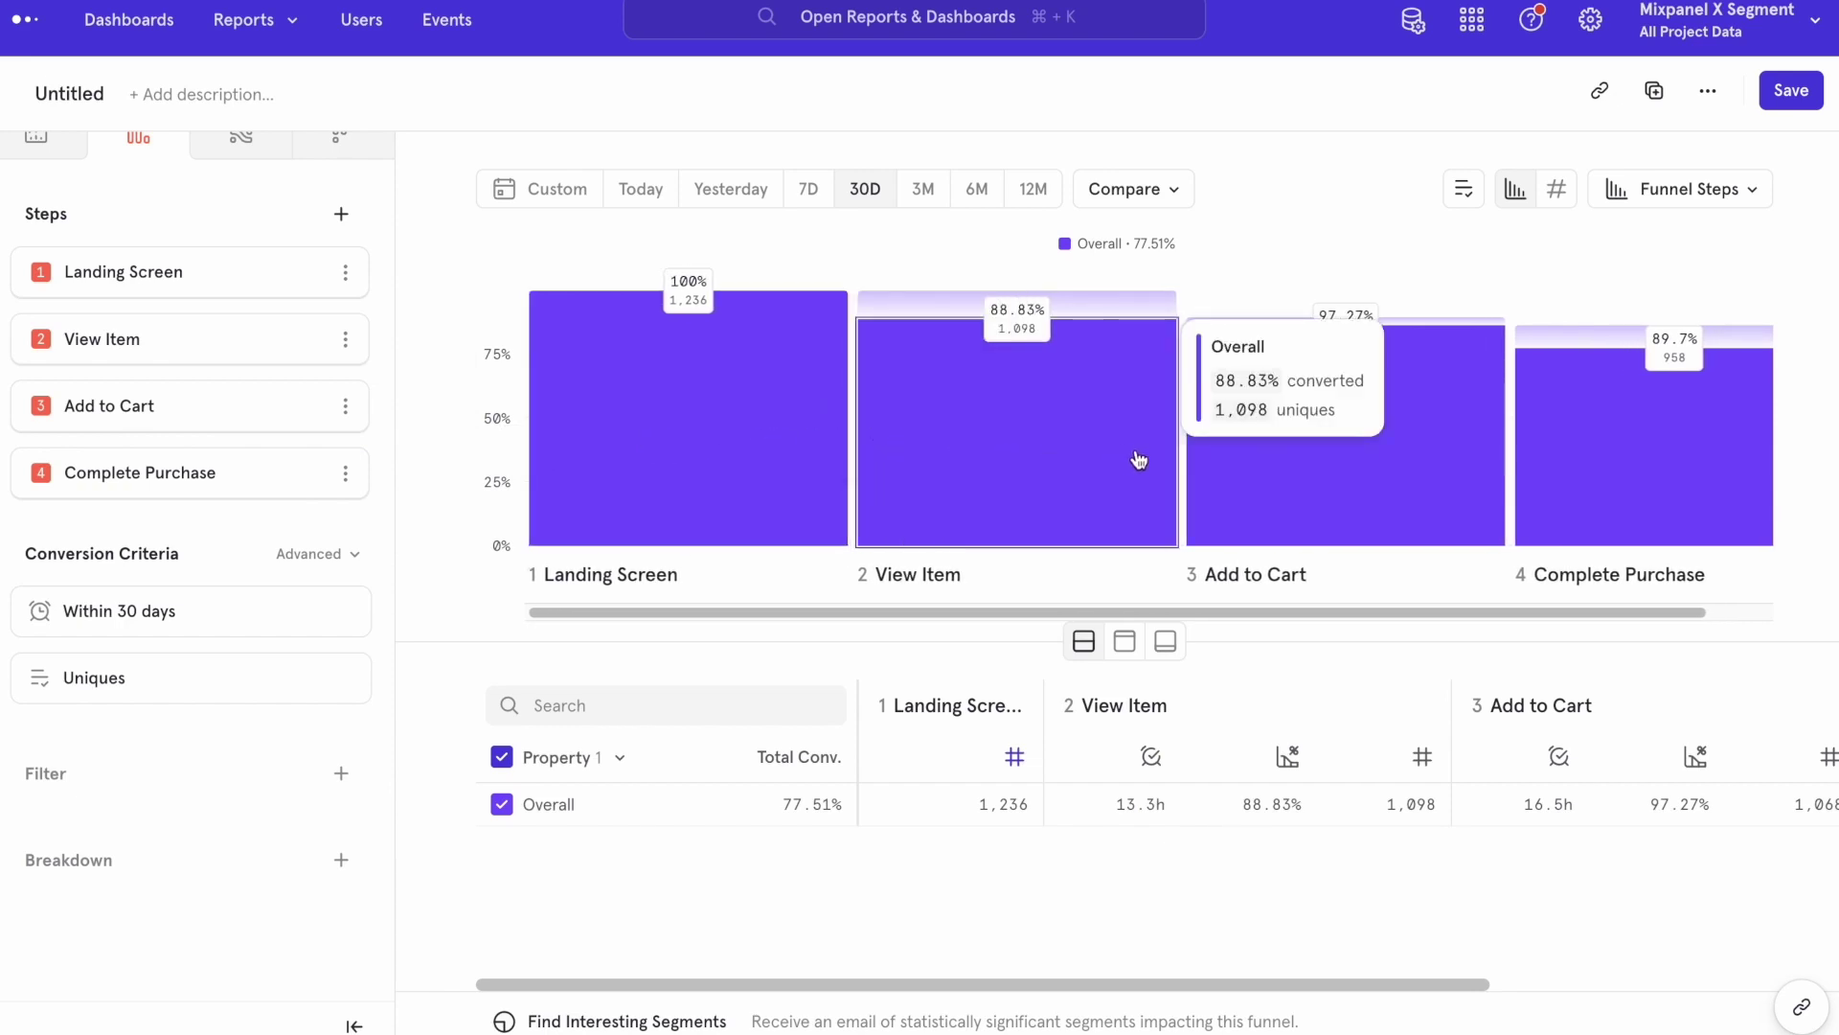
{"action": "mouse_move", "coordinate": [1270, 465]}
{"action": "mouse_move", "coordinate": [1563, 487]}
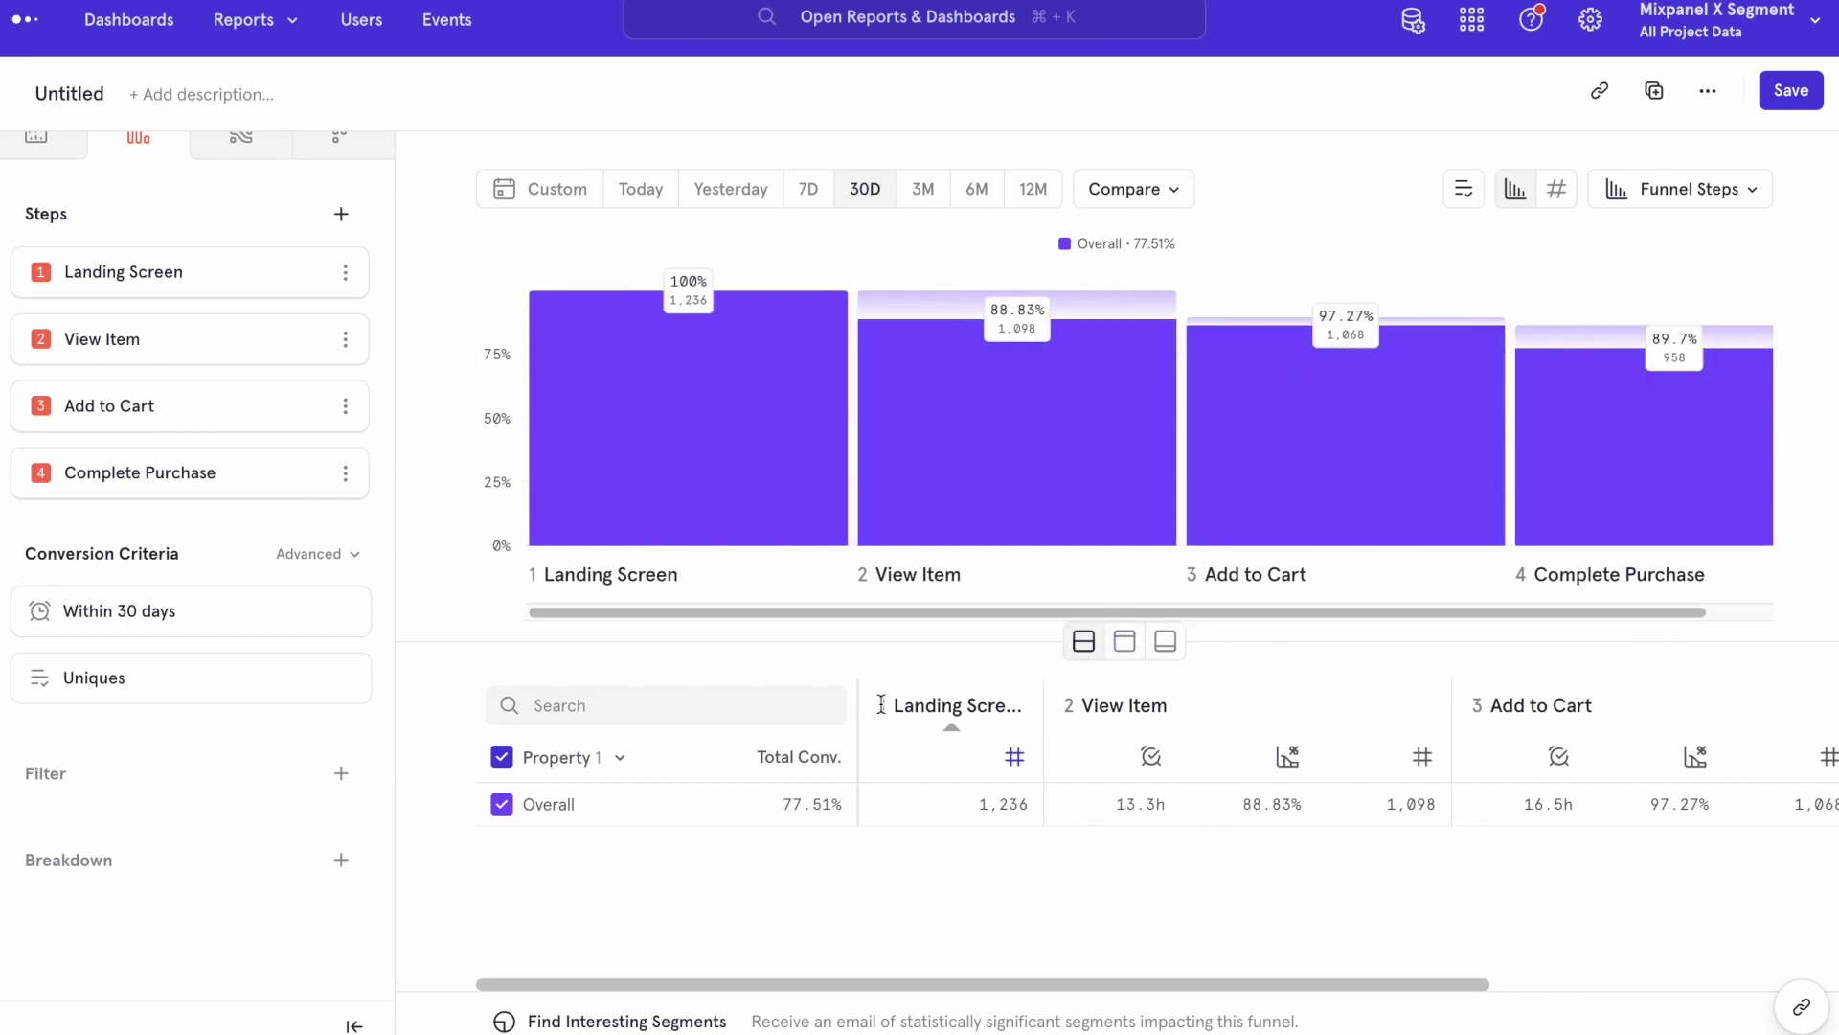
{"action": "left_click", "coordinate": [341, 859]}
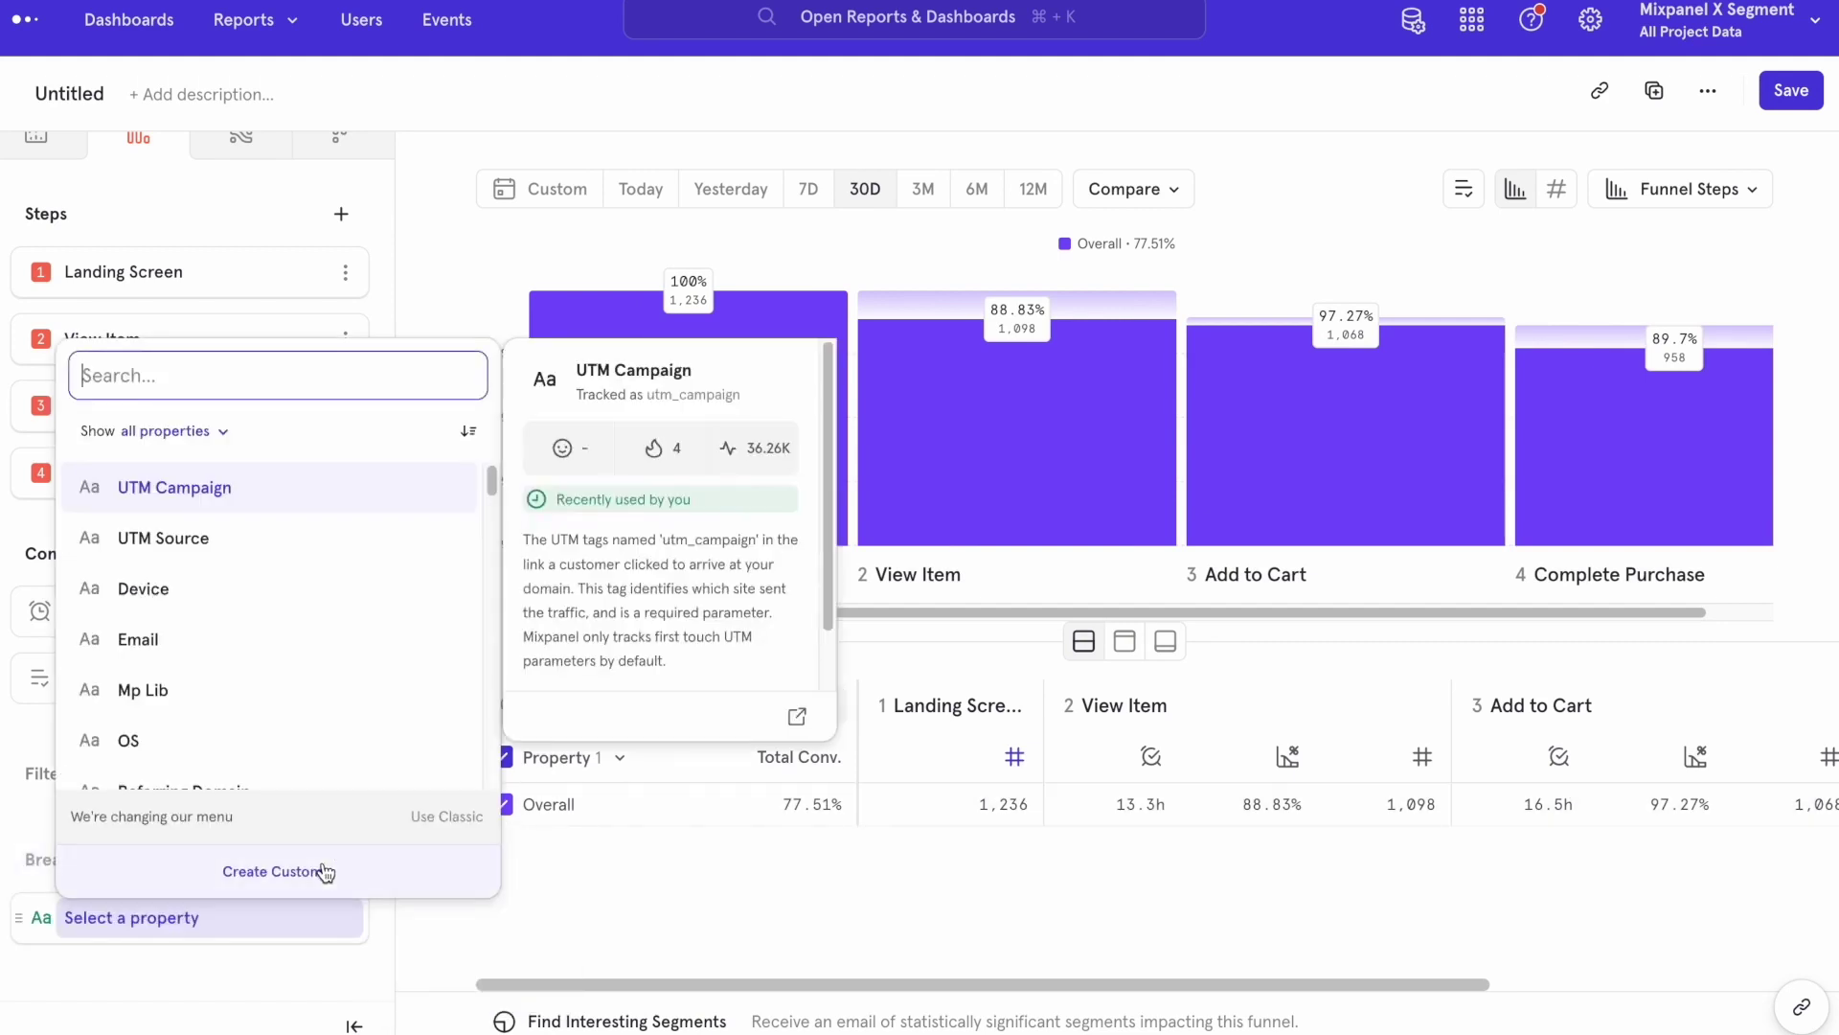
{"action": "scroll", "coordinate": [282, 552], "scroll_direction": "down", "scroll_amount": 4}
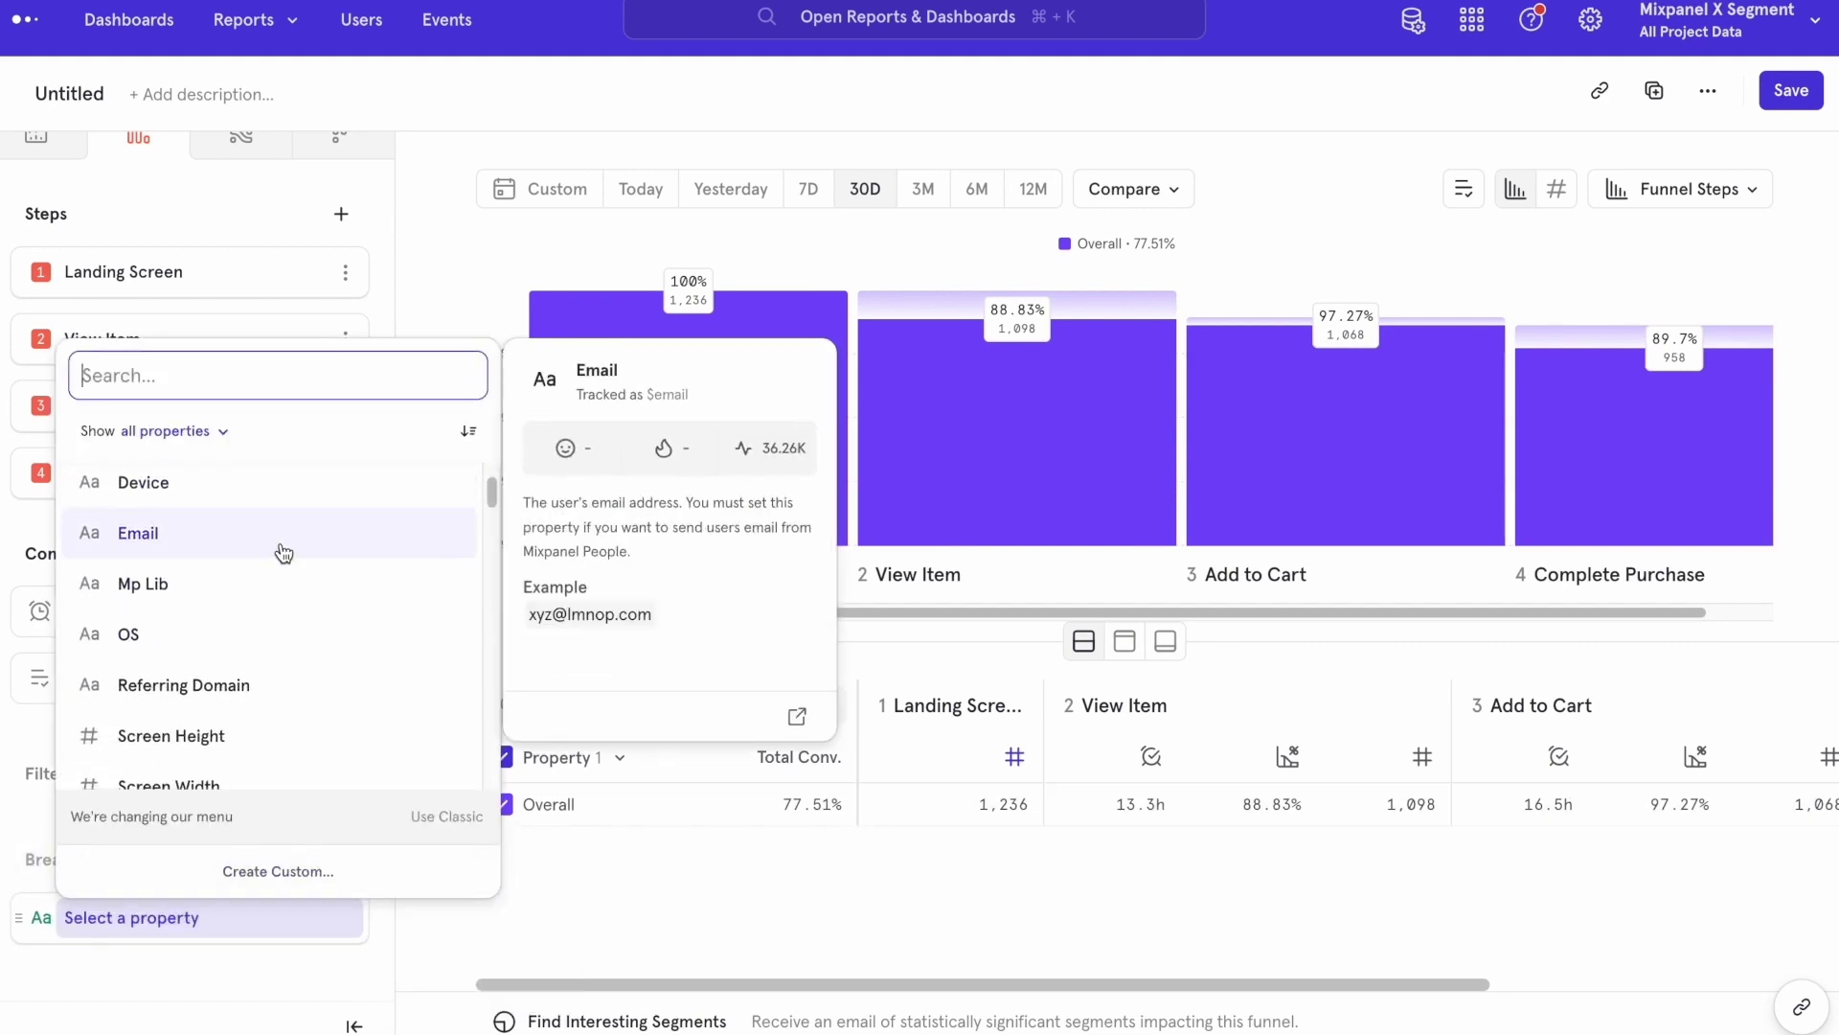
{"action": "scroll", "coordinate": [283, 552], "scroll_direction": "down", "scroll_amount": 7}
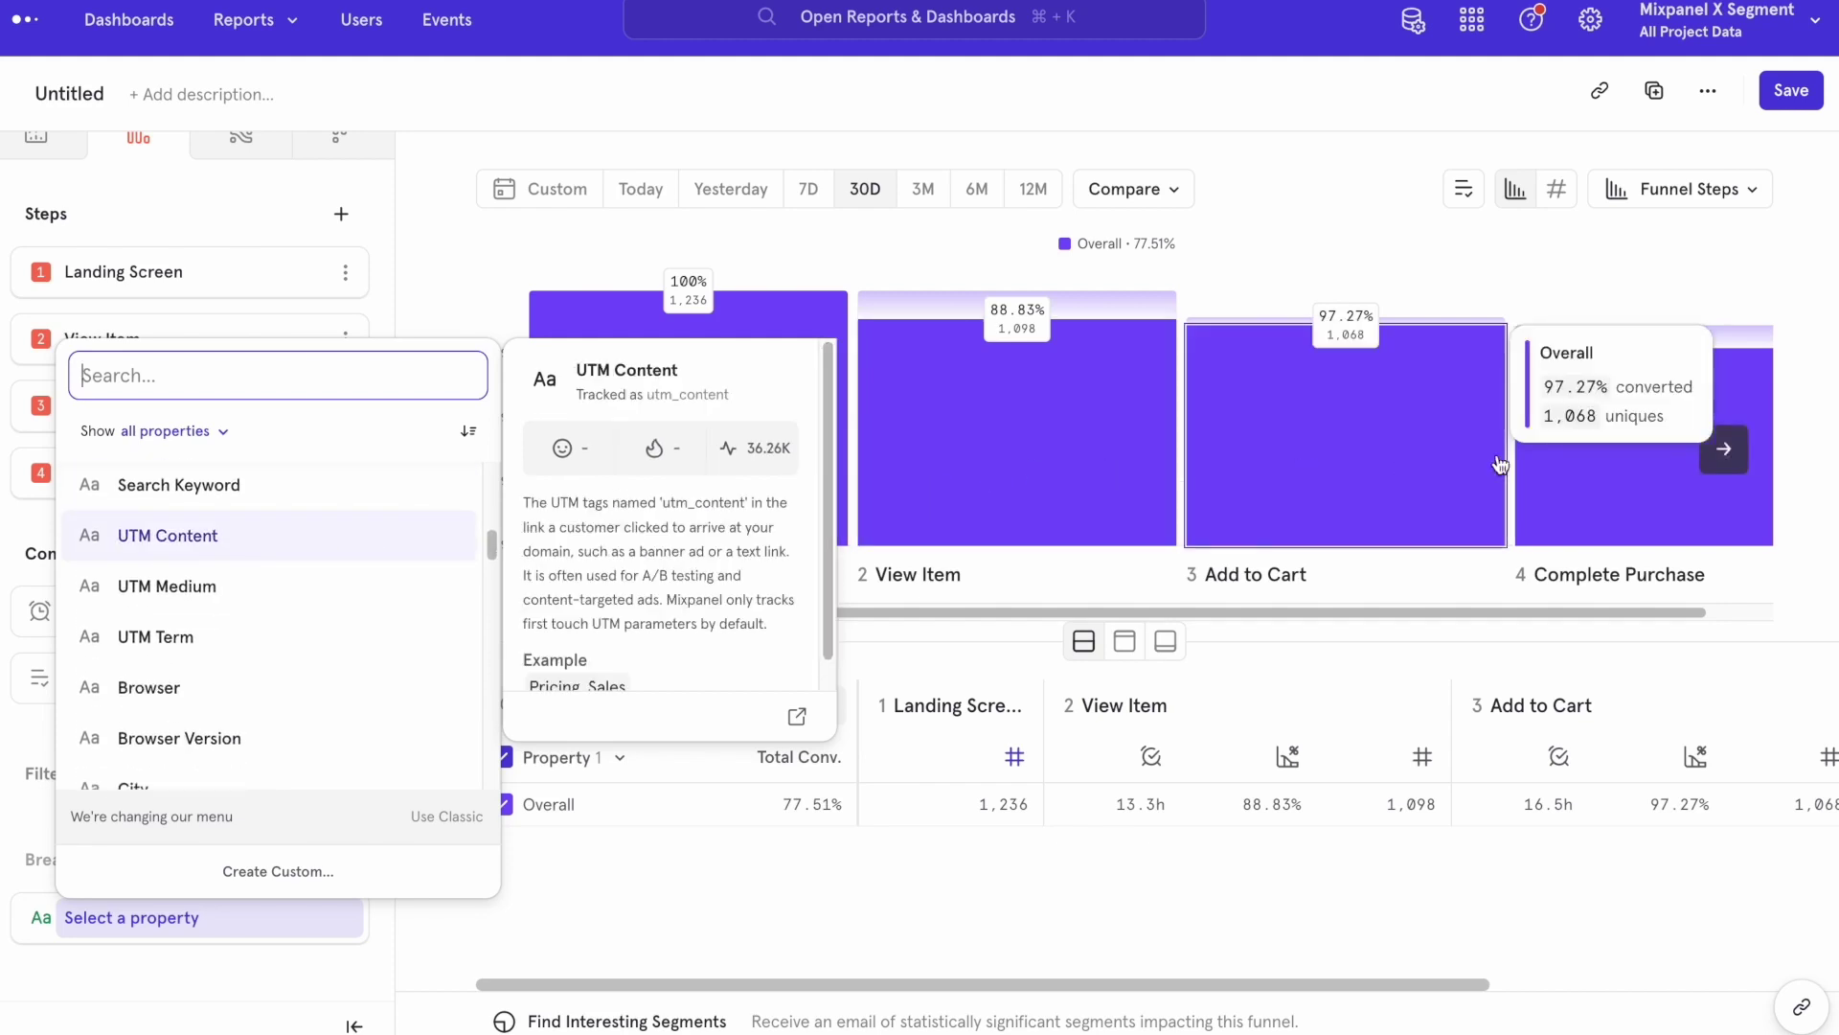
List the 110 users who dropped off at the Complete Purchase step.
{"action": "left_click", "coordinate": [1570, 347]}
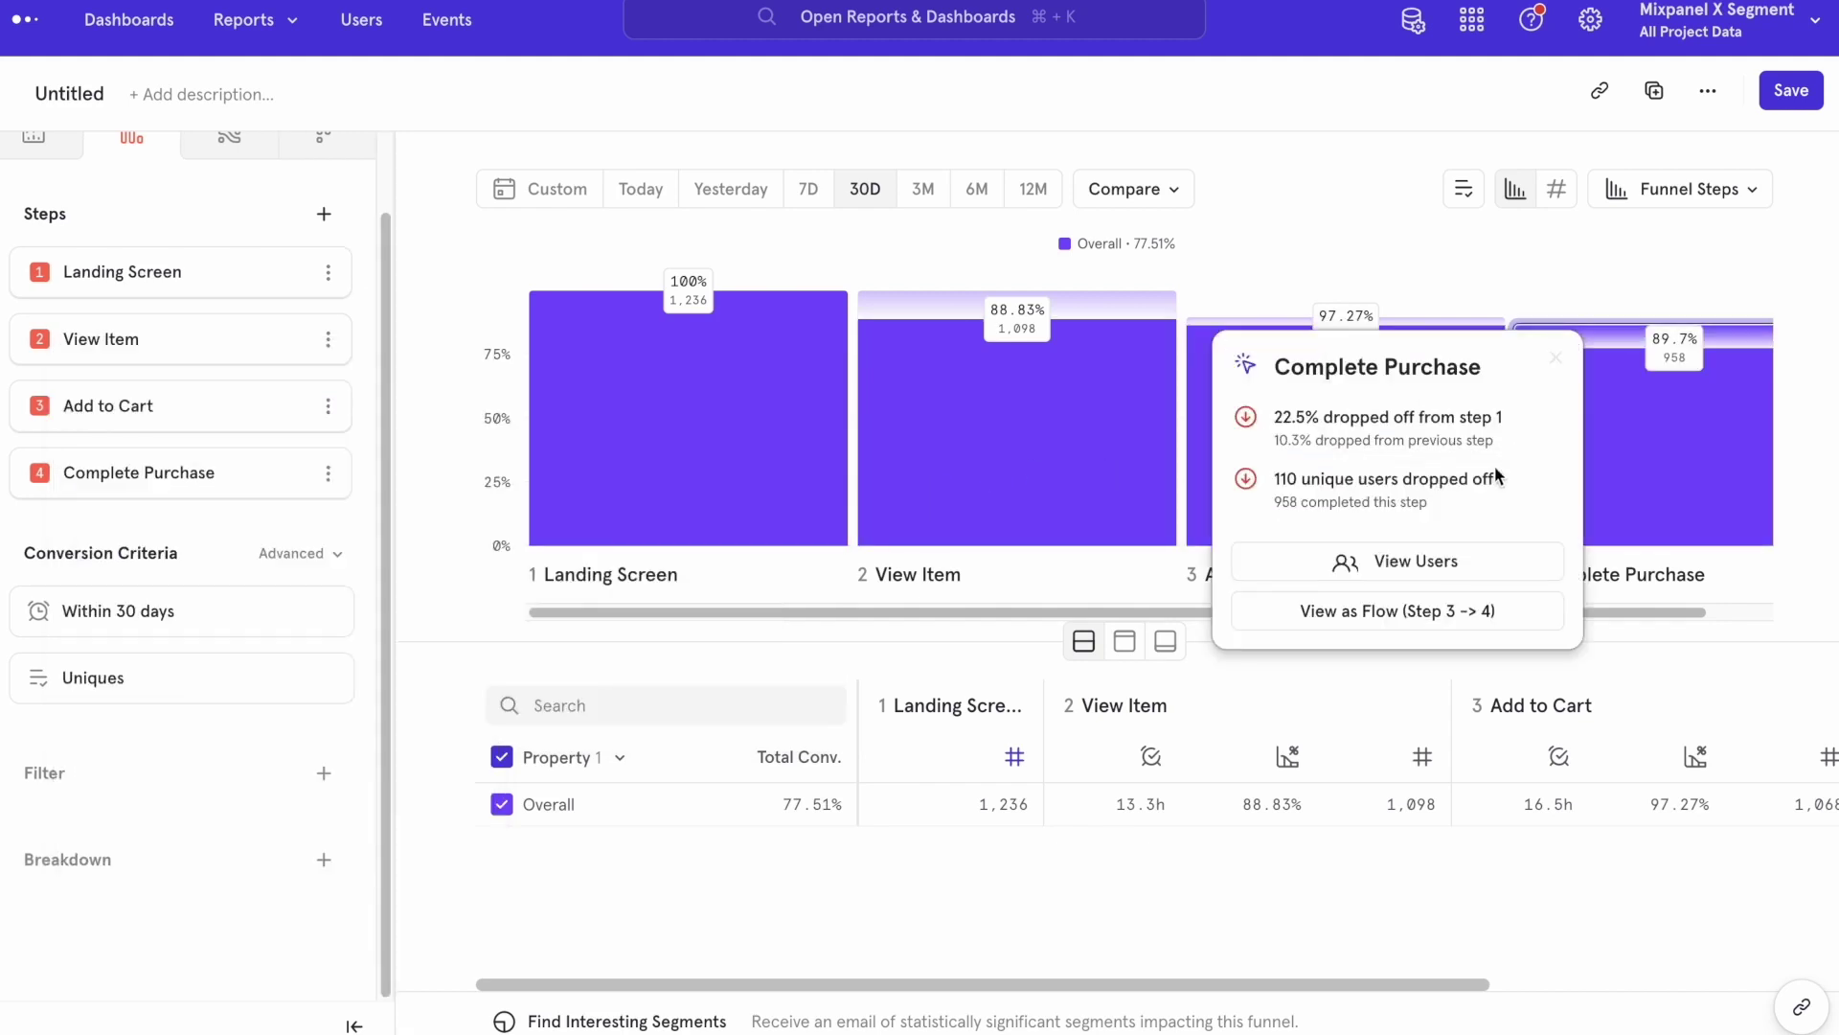
{"action": "left_click", "coordinate": [1433, 556]}
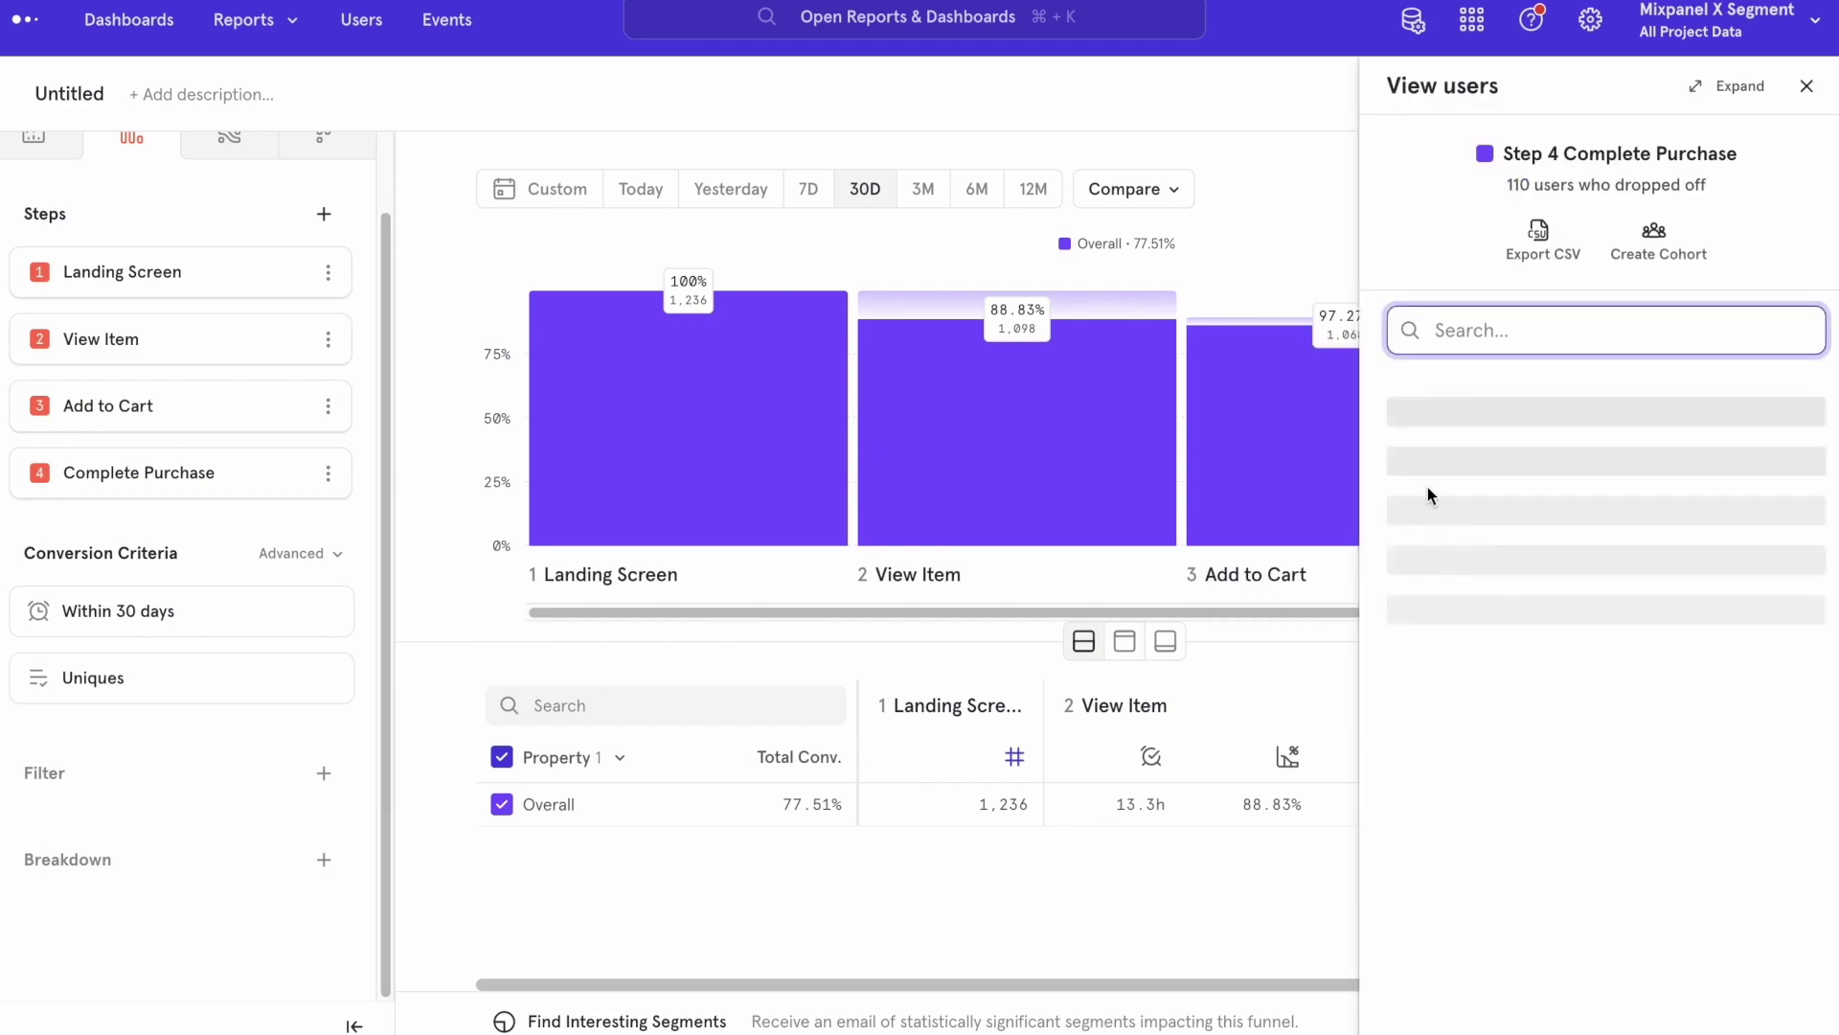
{"action": "scroll", "coordinate": [1455, 393], "scroll_direction": "down", "scroll_amount": 4}
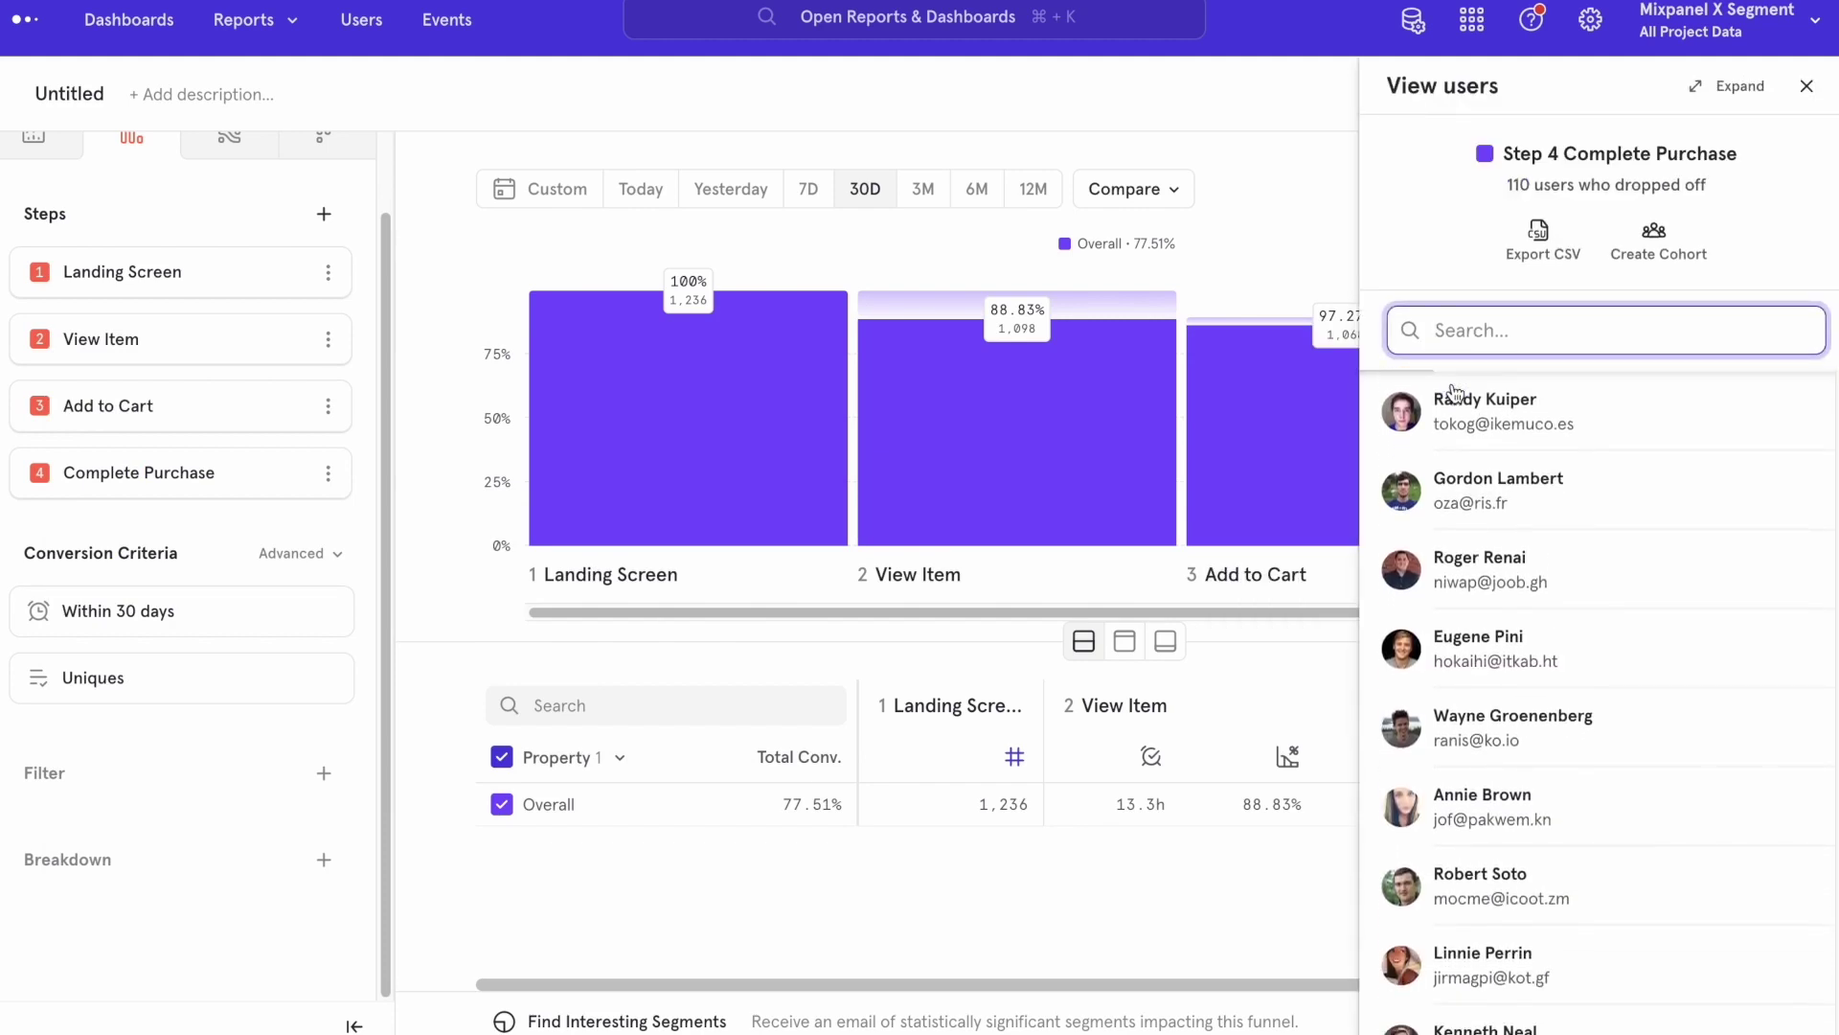
{"action": "scroll", "coordinate": [1451, 393], "scroll_direction": "down", "scroll_amount": 3}
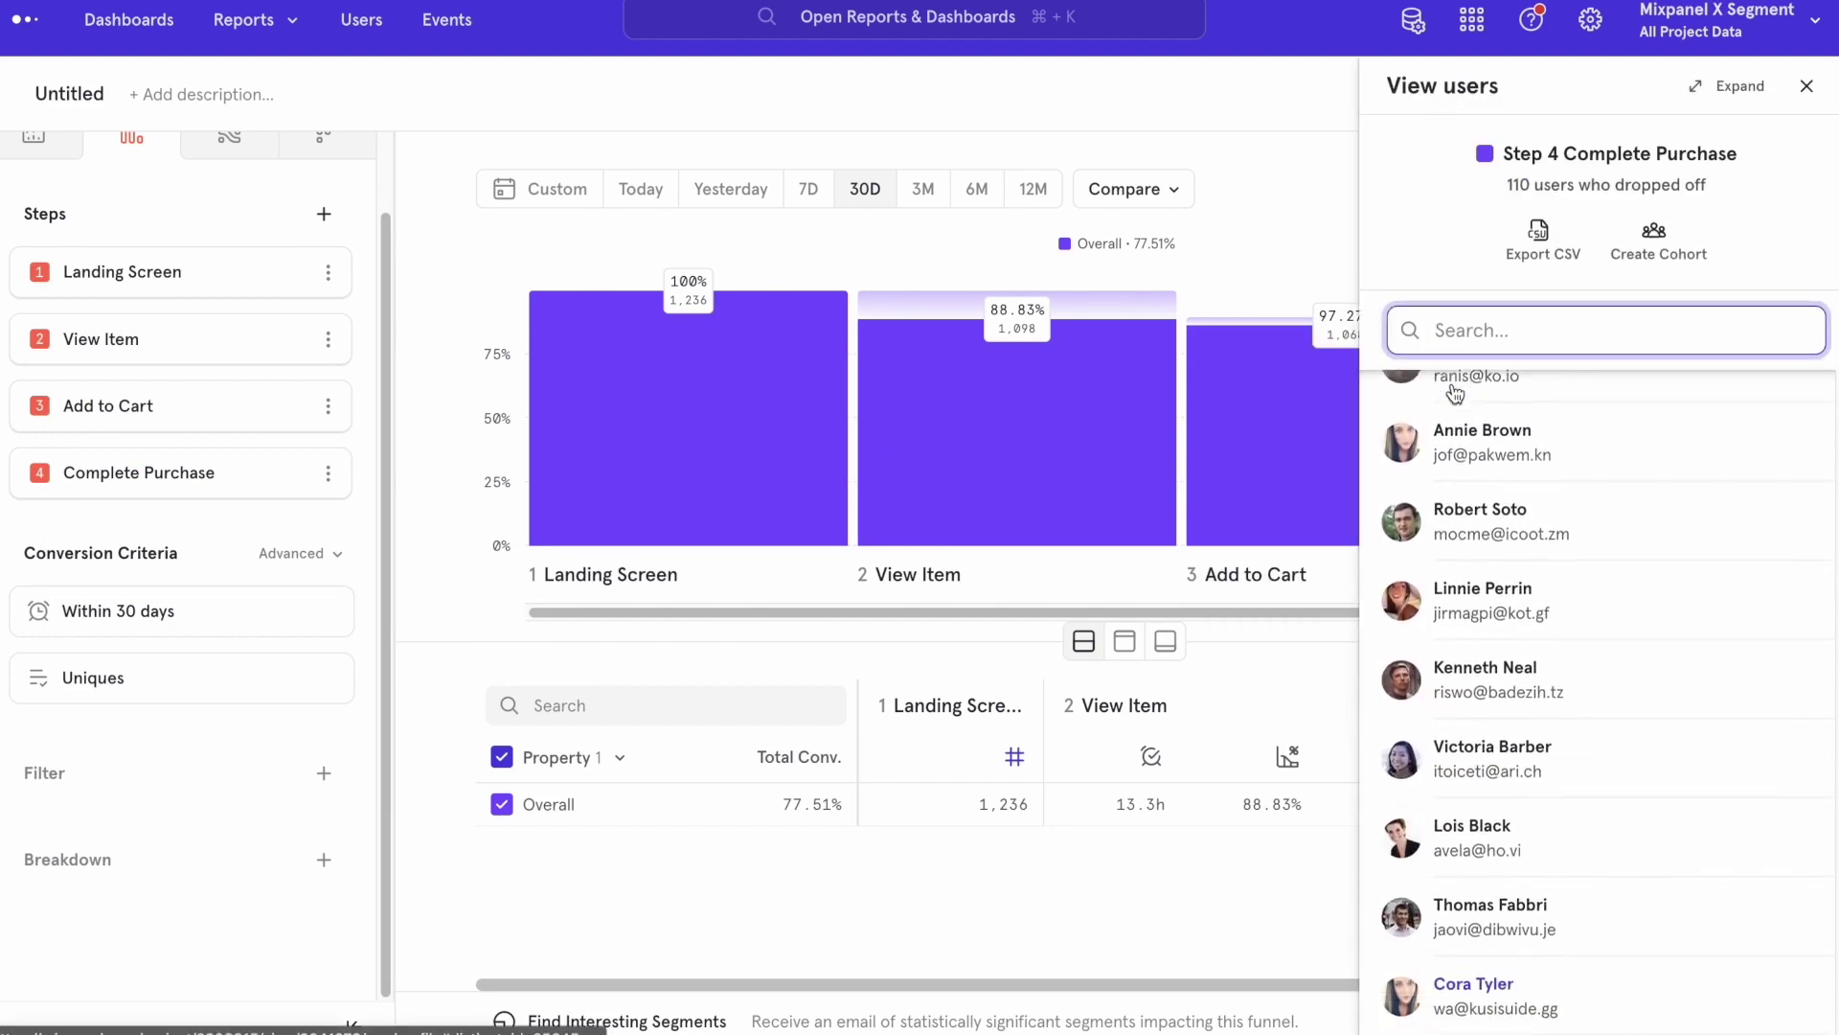
Save the drop-offs at this step as a cohort named Drop Off Users.
{"action": "left_click", "coordinate": [1655, 255]}
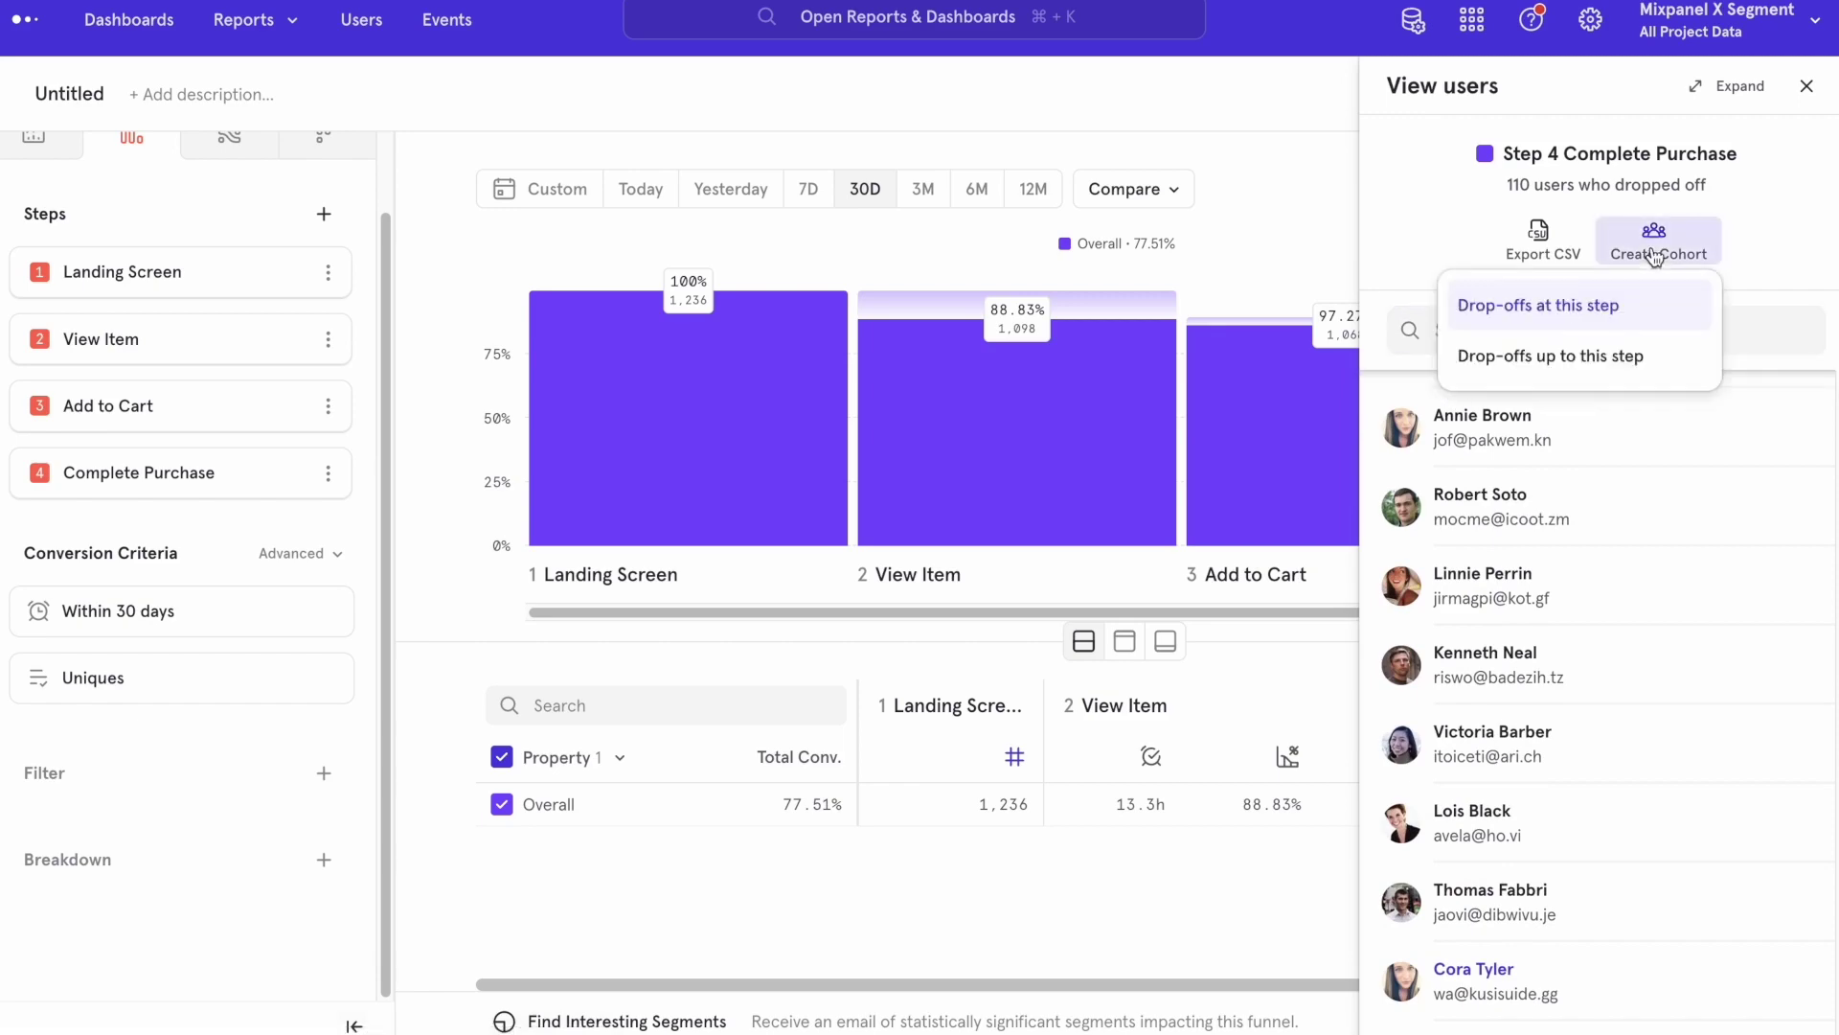
{"action": "left_click", "coordinate": [1609, 300]}
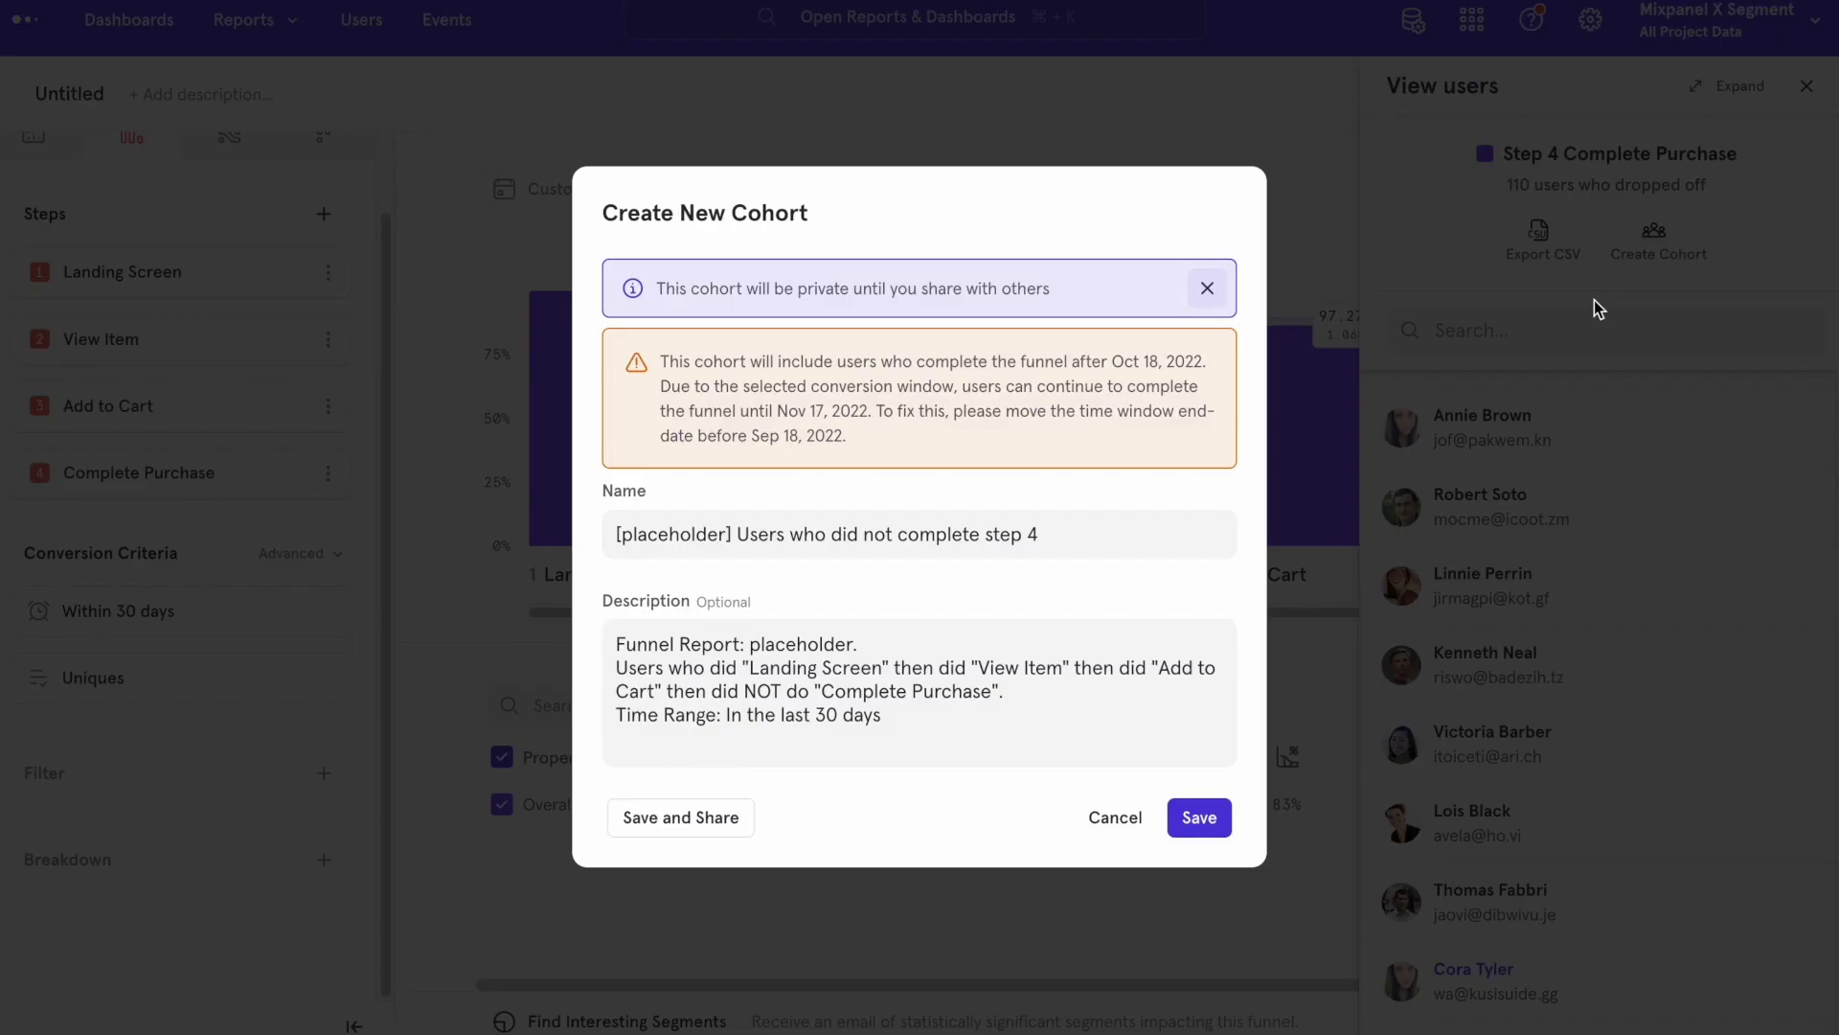
{"action": "left_click", "coordinate": [1124, 521]}
{"action": "key", "text": "ctrl+a"}
{"action": "type", "text": "D"}
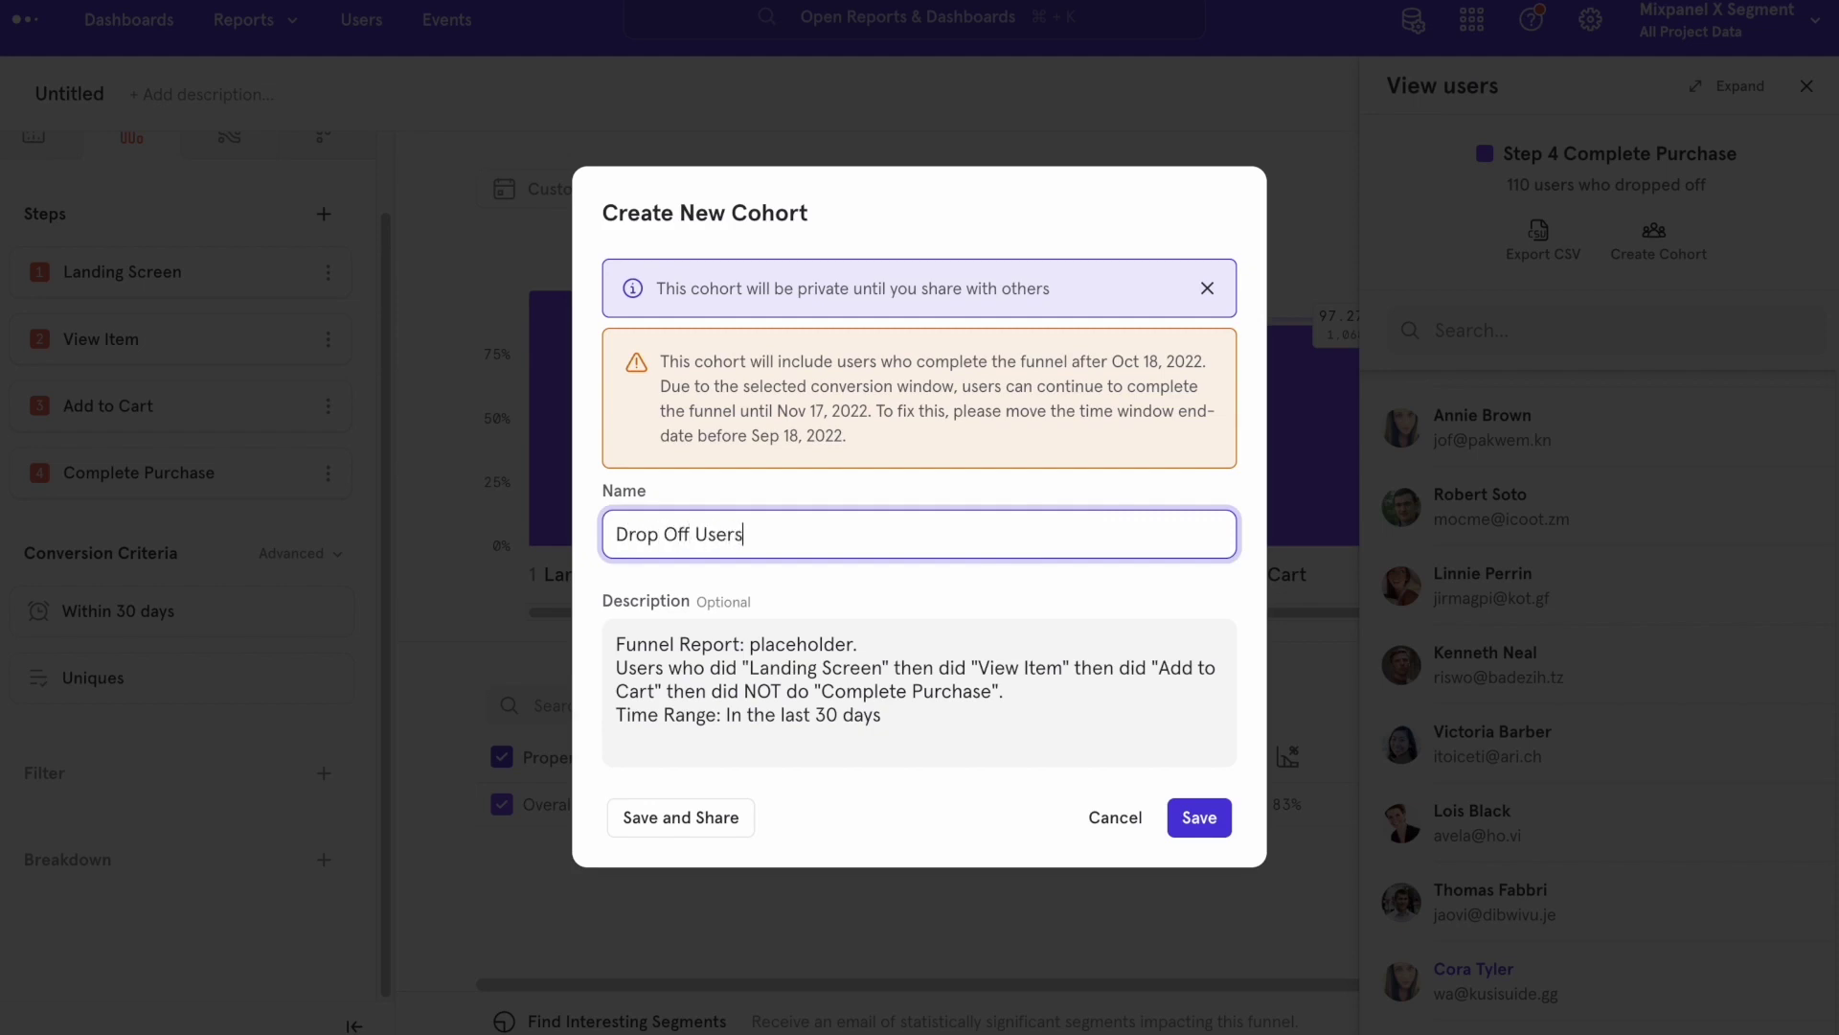
{"action": "left_click", "coordinate": [1205, 812]}
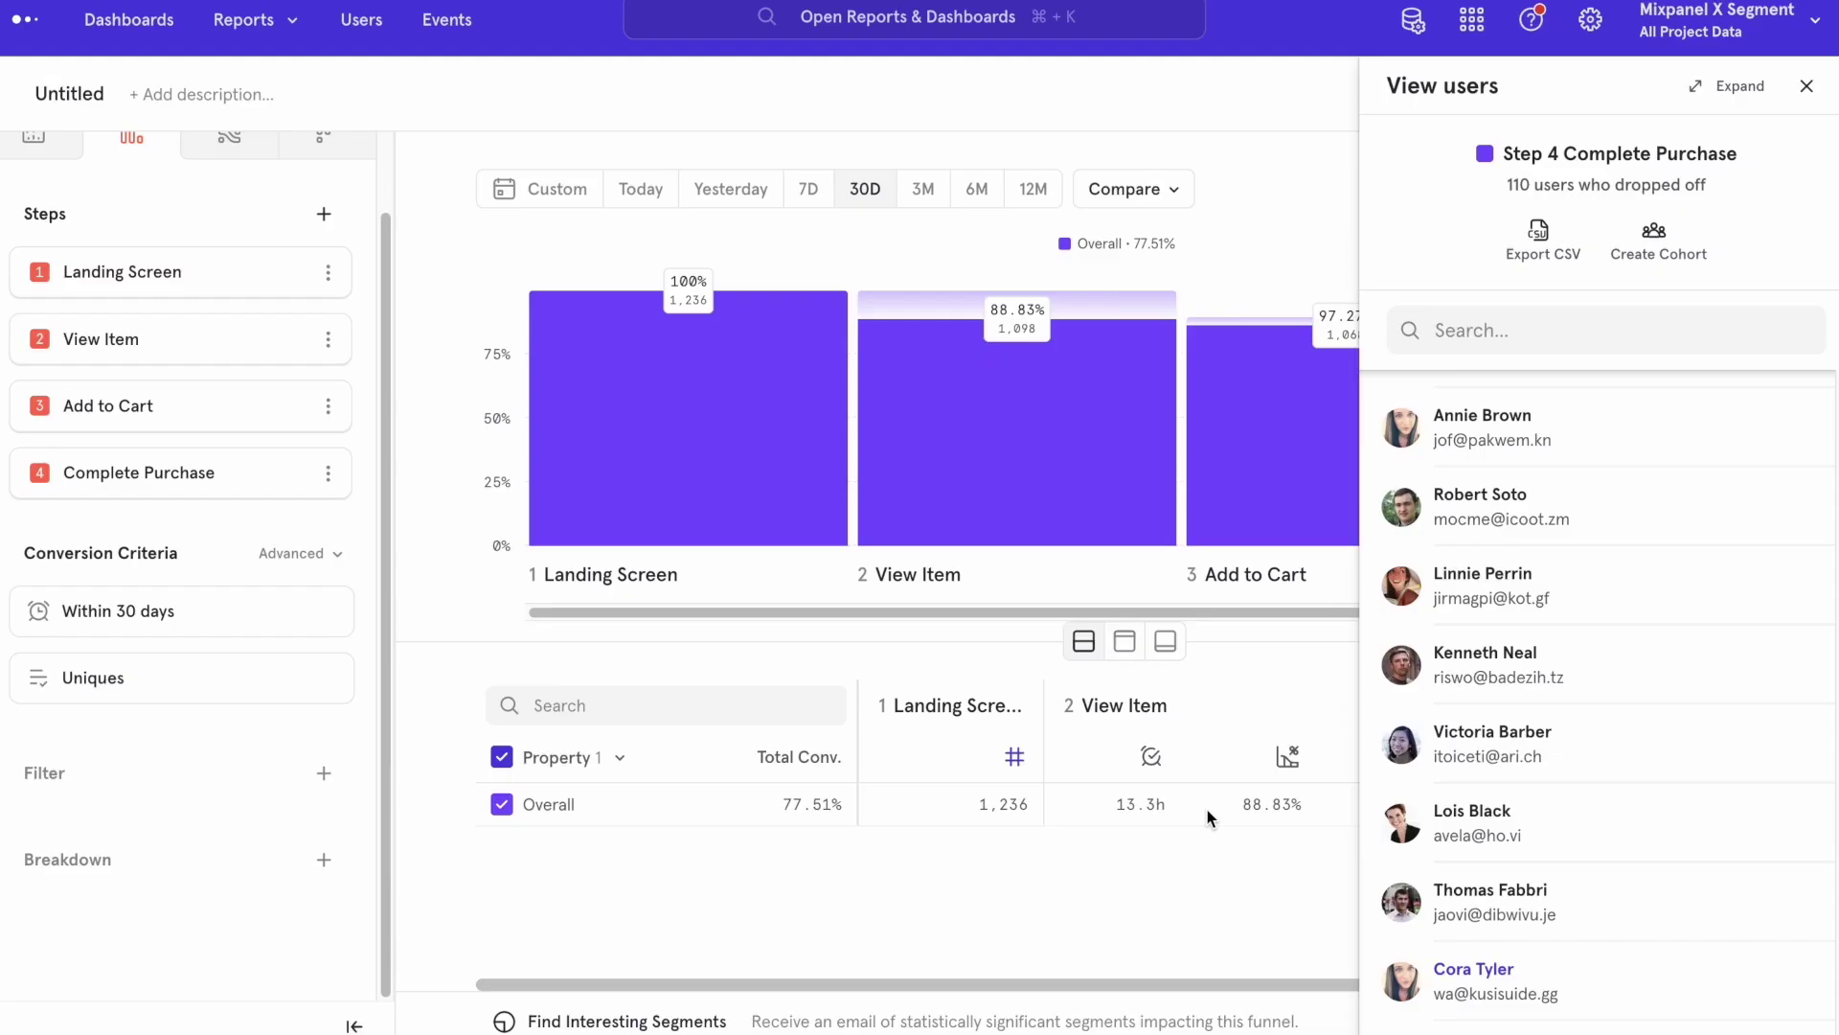
Go to the Cohorts list and refresh the Drop Off Users count to 110.
{"action": "left_click", "coordinate": [1414, 21]}
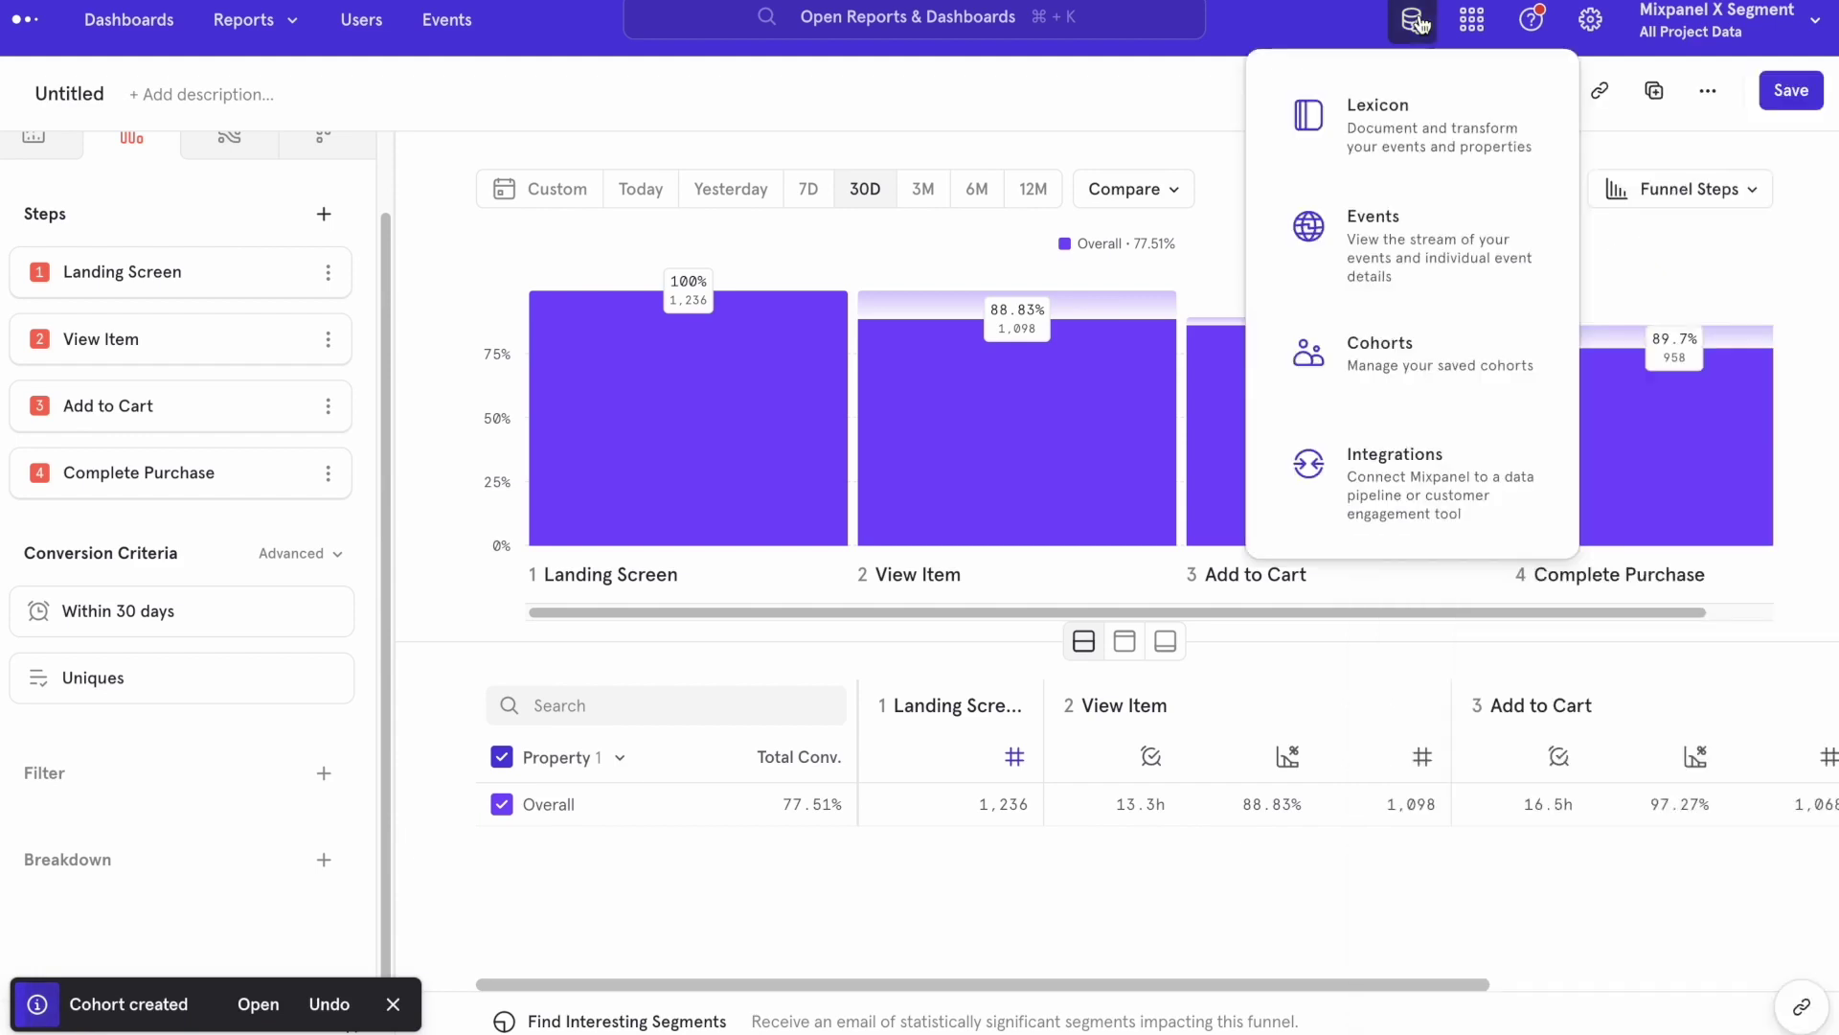
{"action": "left_click", "coordinate": [1406, 337]}
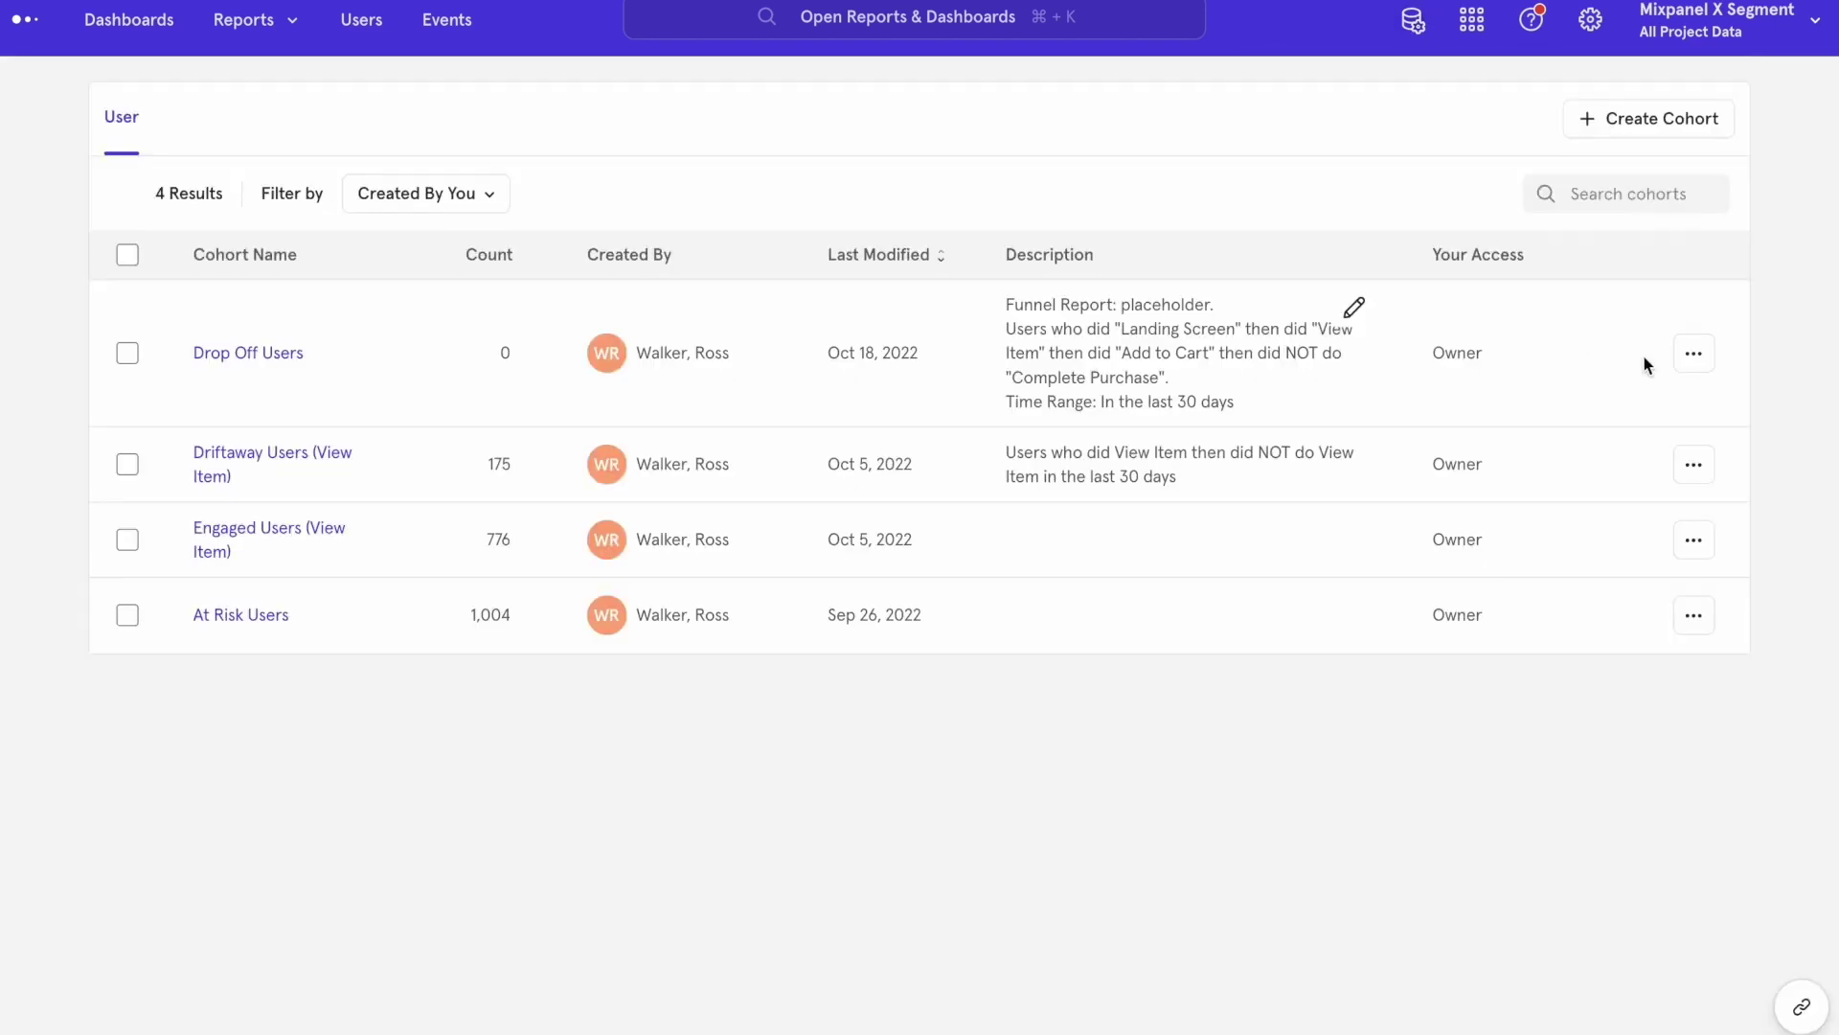
{"action": "left_click", "coordinate": [1694, 353]}
{"action": "left_click", "coordinate": [1613, 513]}
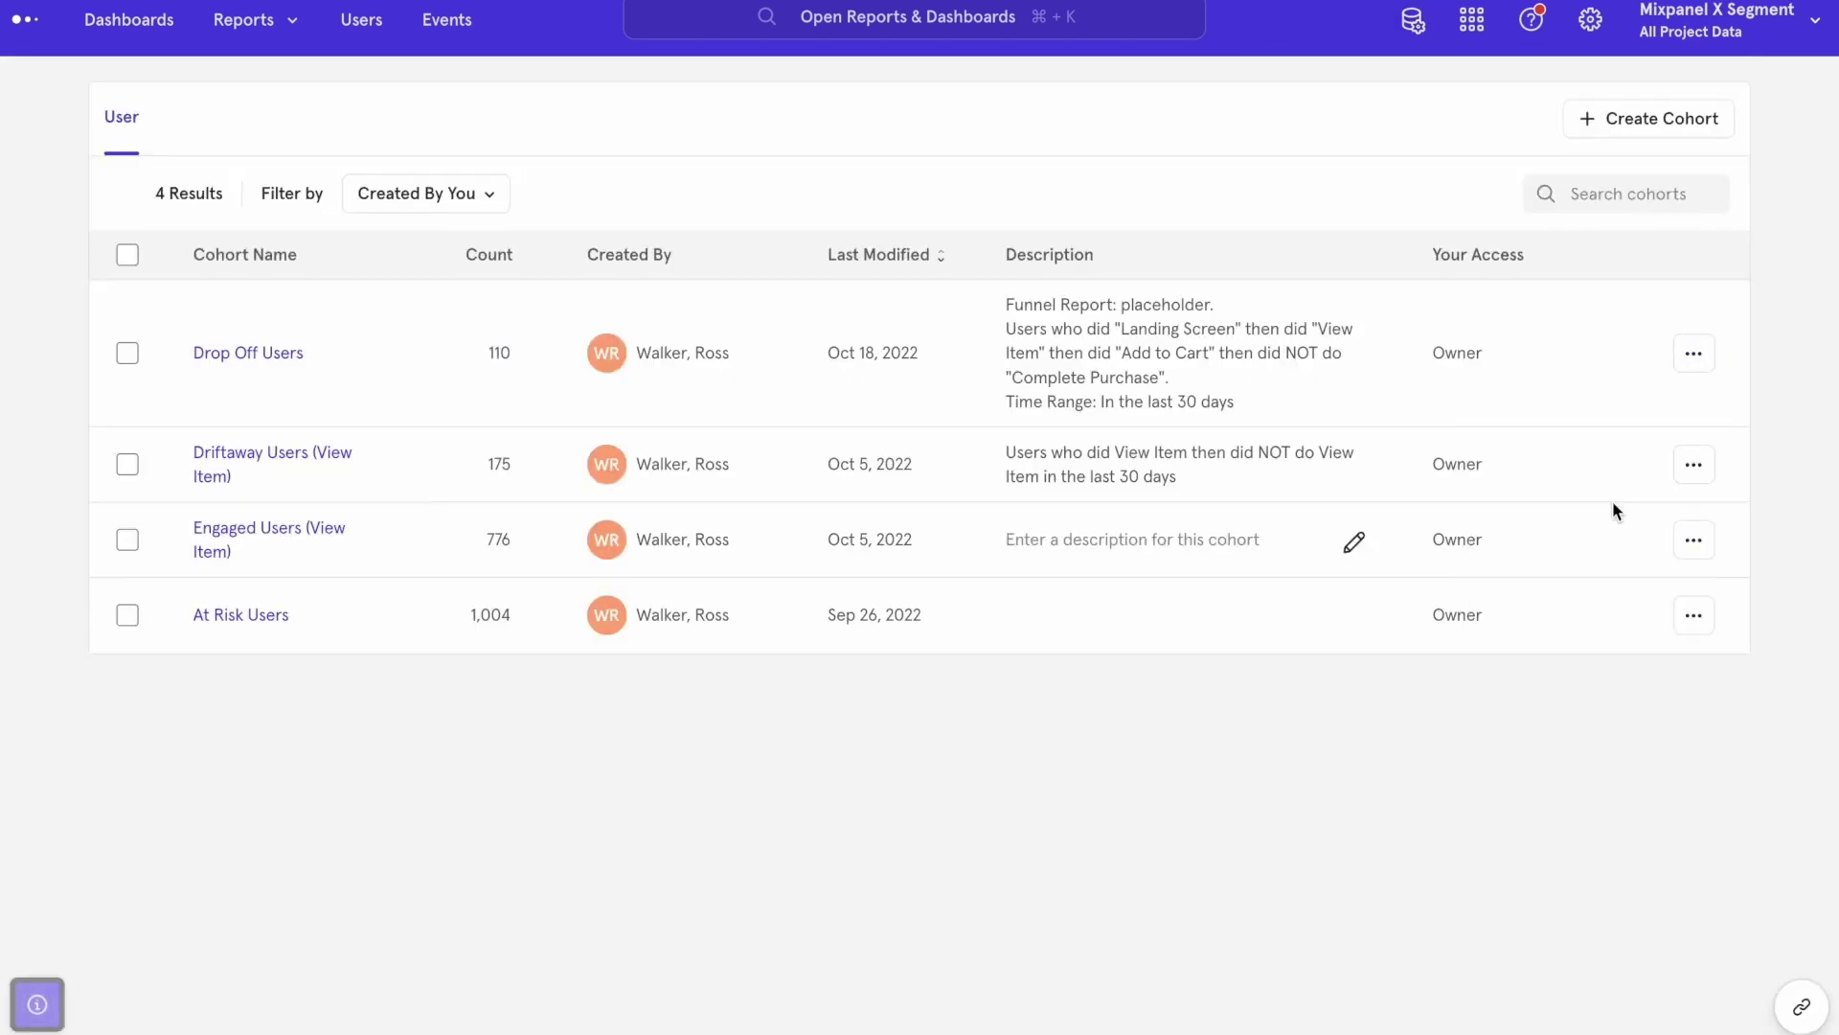
{"action": "left_click", "coordinate": [1691, 357]}
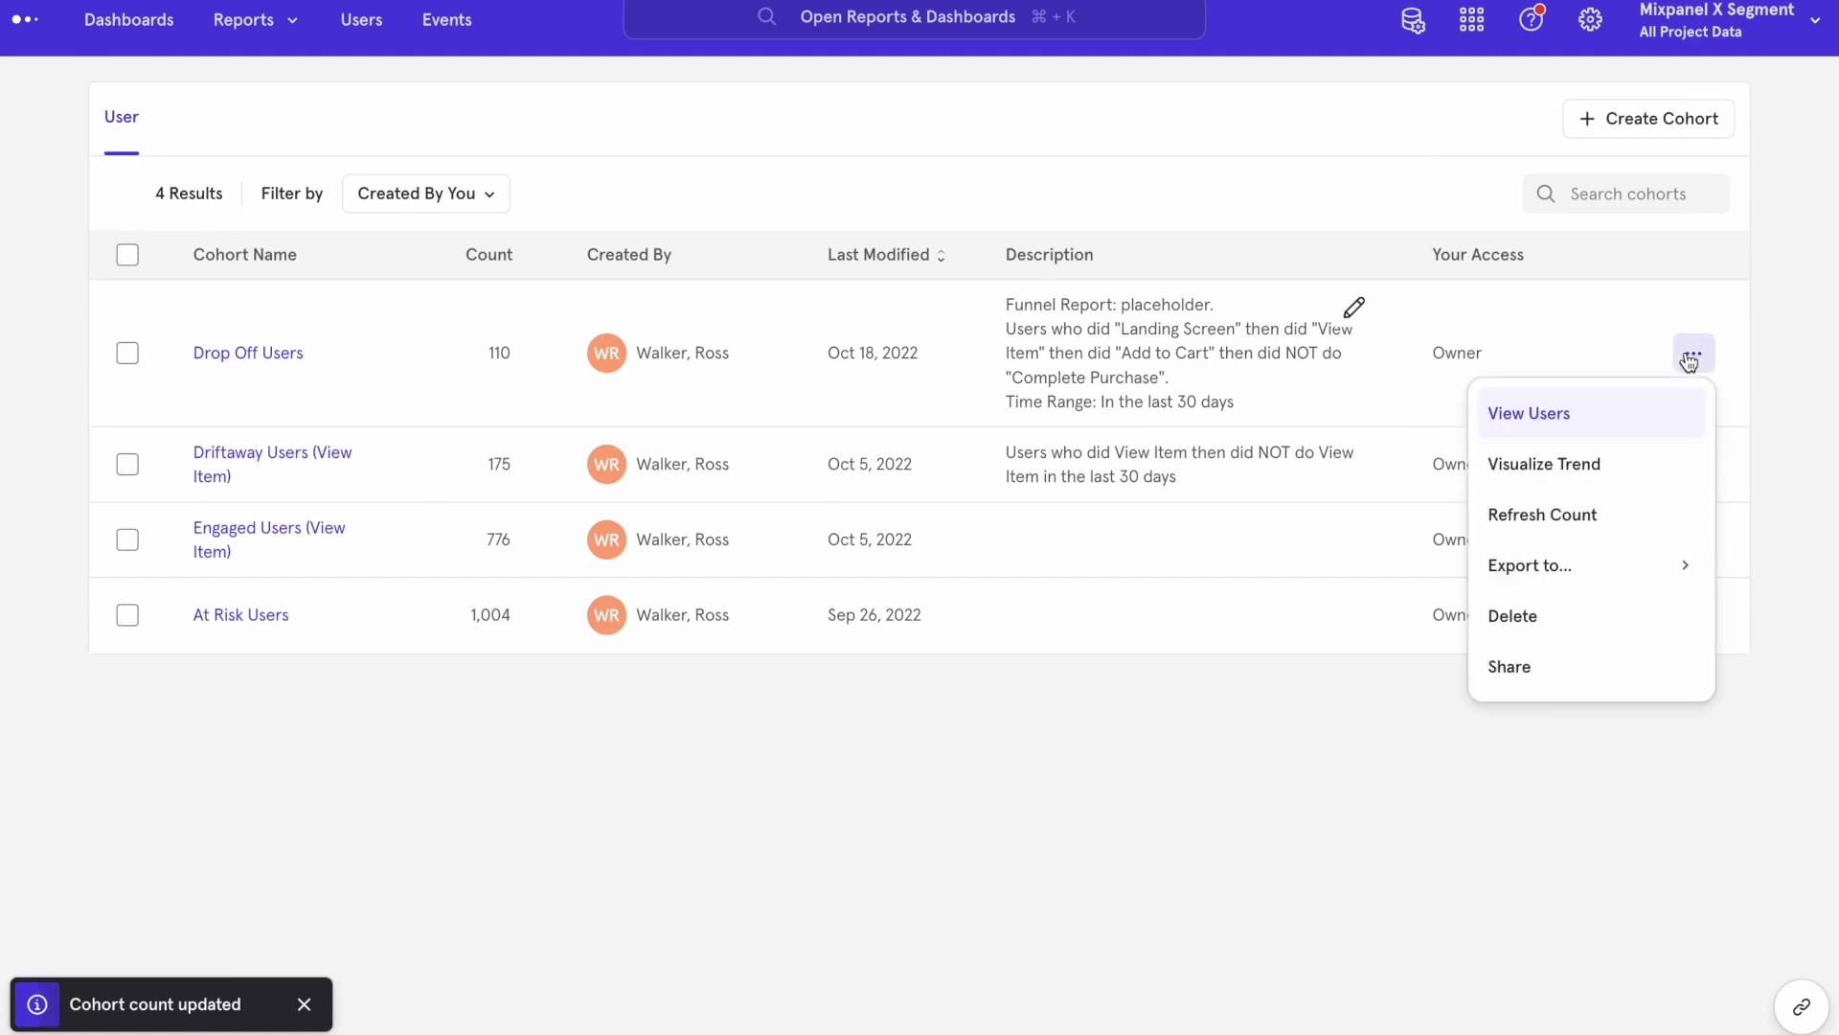